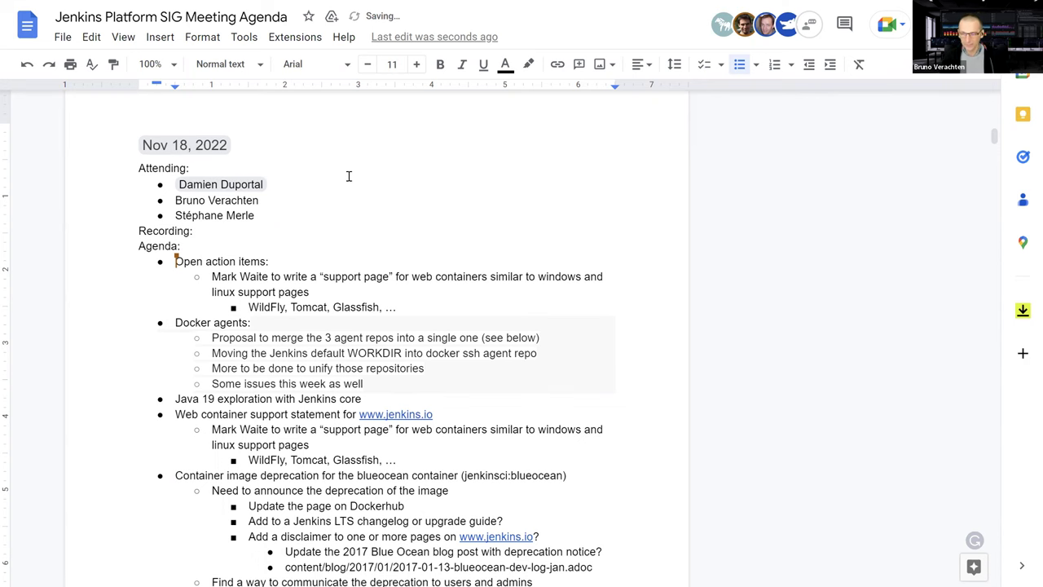
Review the Nov 18, 2022 agenda from the open action items and Docker agents notes through the RISC-V board item.
scroll(350, 176, down, 1)
scroll(350, 176, down, 1)
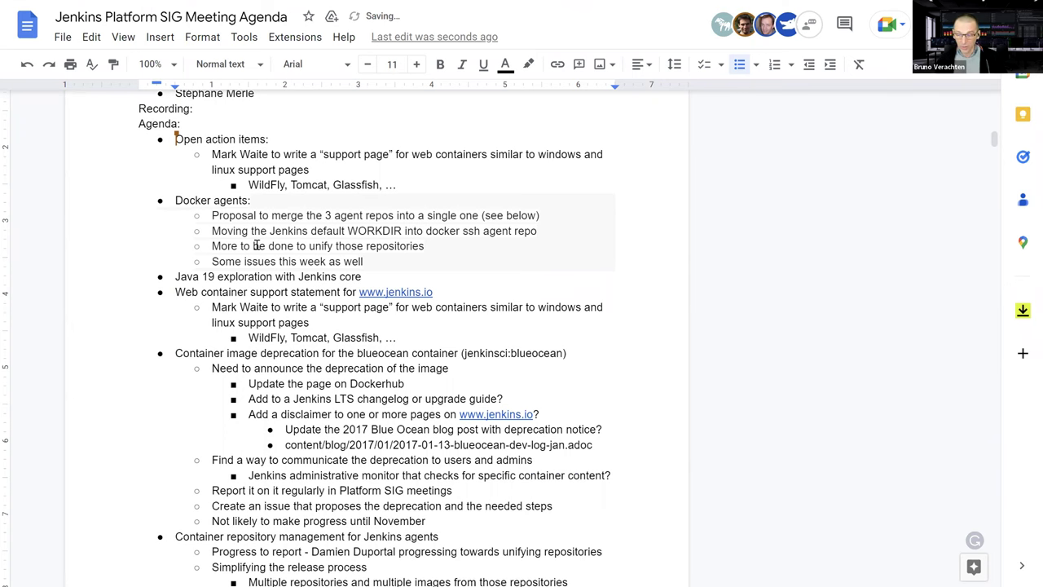
scroll(257, 246, down, 1)
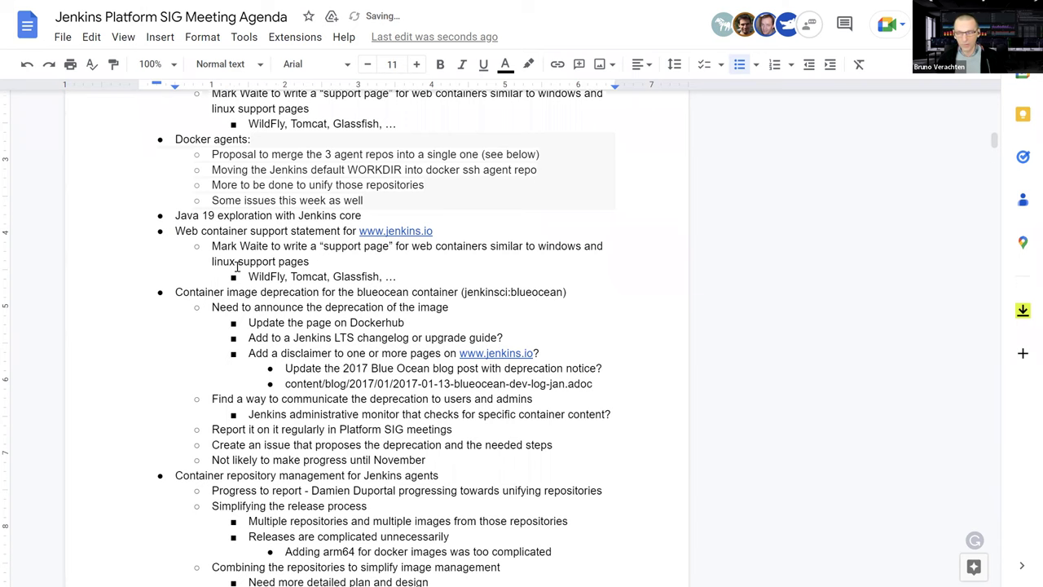
scroll(237, 261, down, 1)
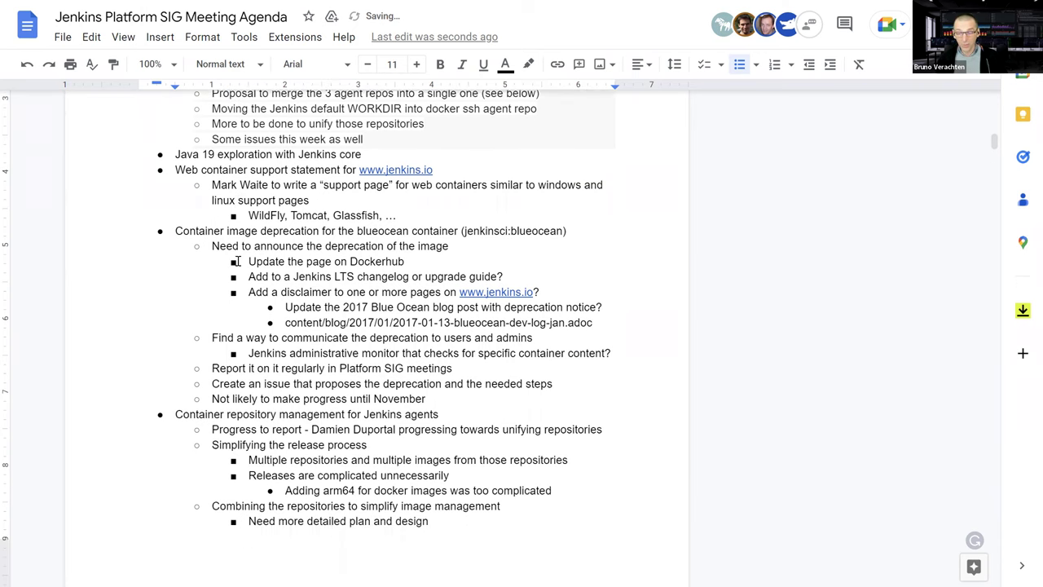
scroll(277, 301, down, 2)
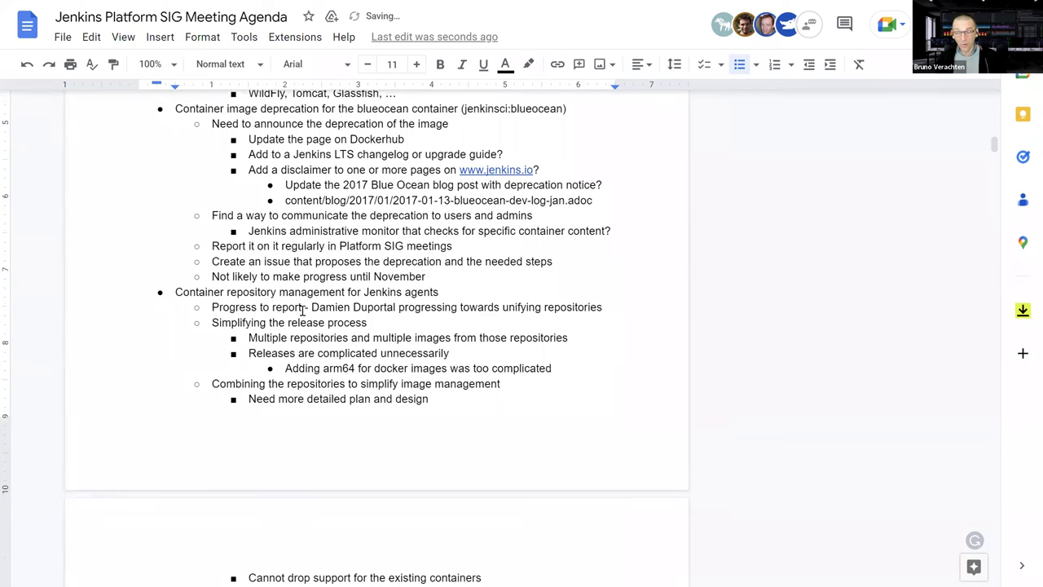
scroll(301, 312, down, 5)
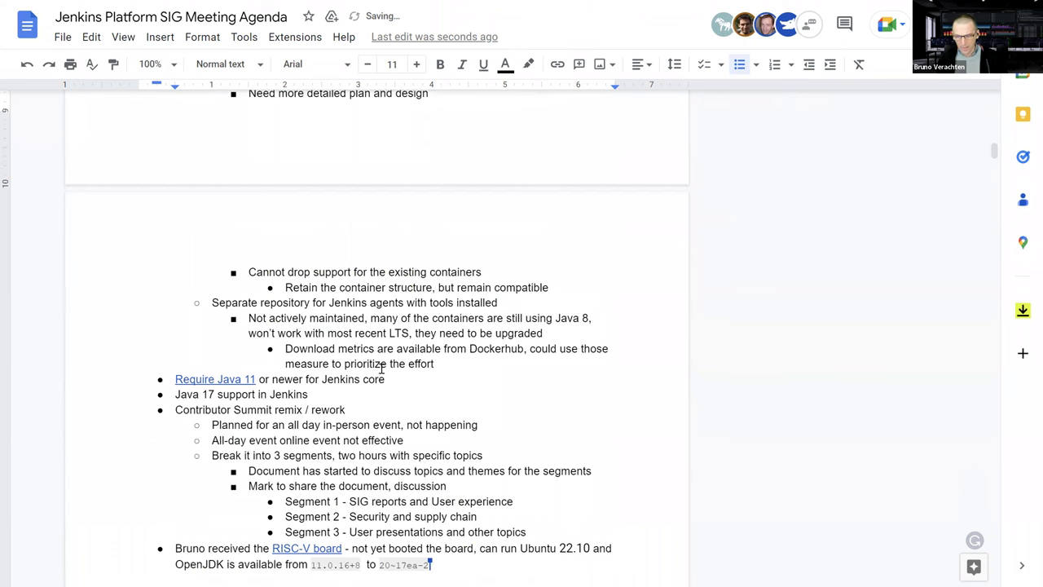
scroll(383, 363, up, 20)
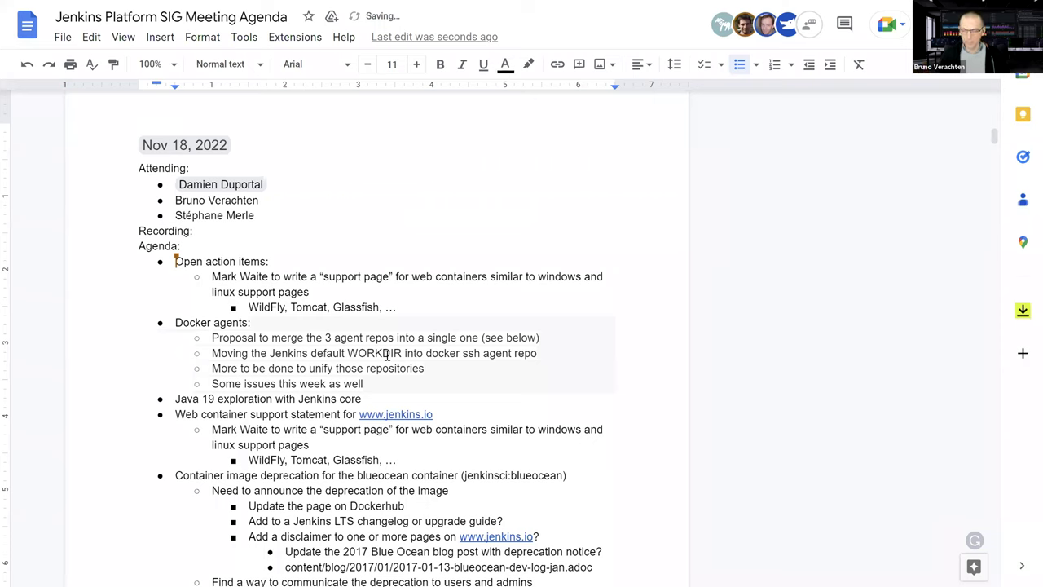
scroll(359, 374, down, 3)
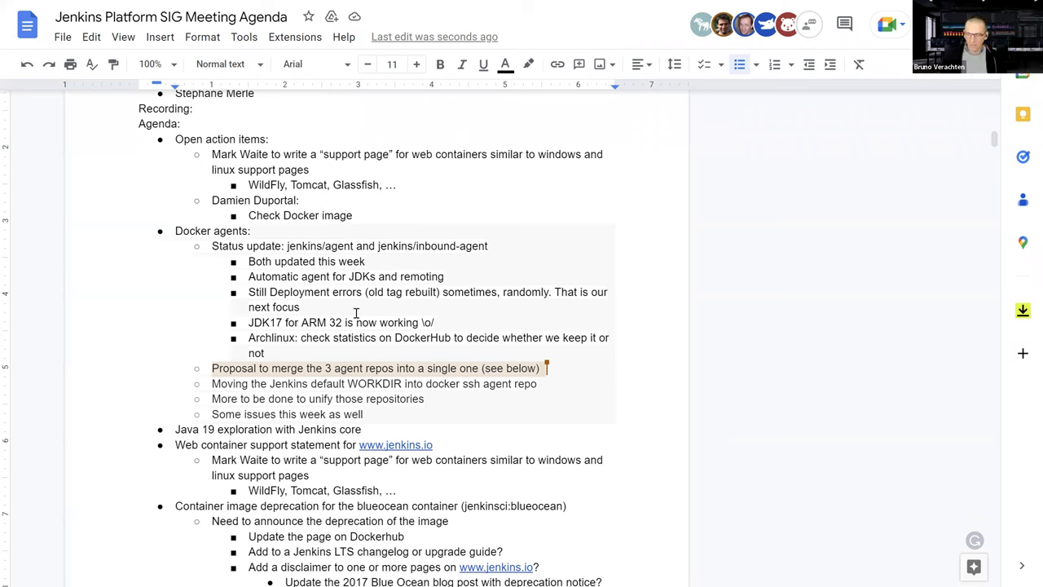
scroll(356, 313, down, 5)
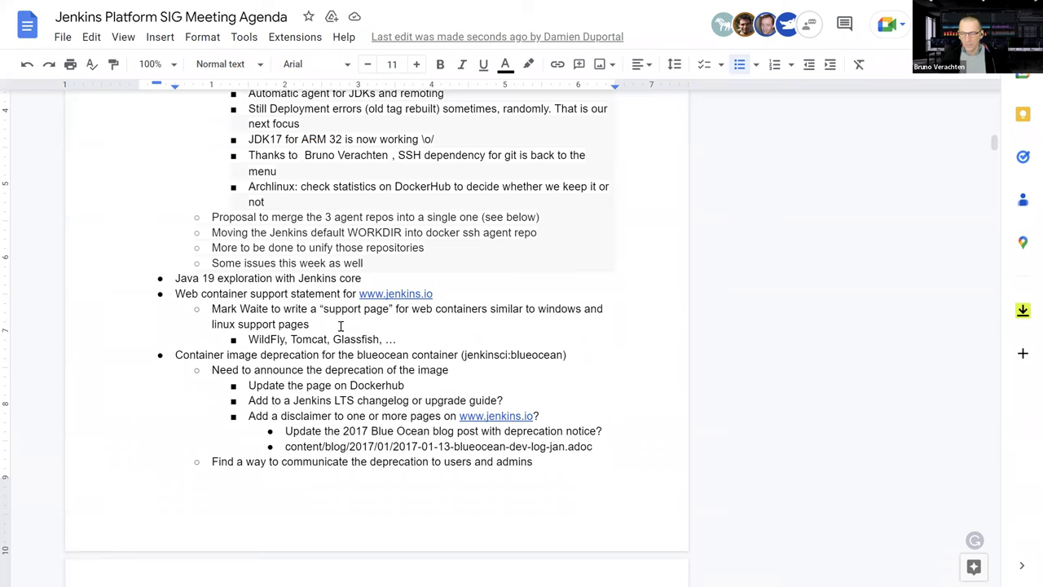
Add a sub-bullet under "Java 19 exploration with Jenkins core" with the attendee's first name followed by "is opening a helpdesk ticket".
scroll(318, 278, down, 1)
scroll(317, 278, down, 1)
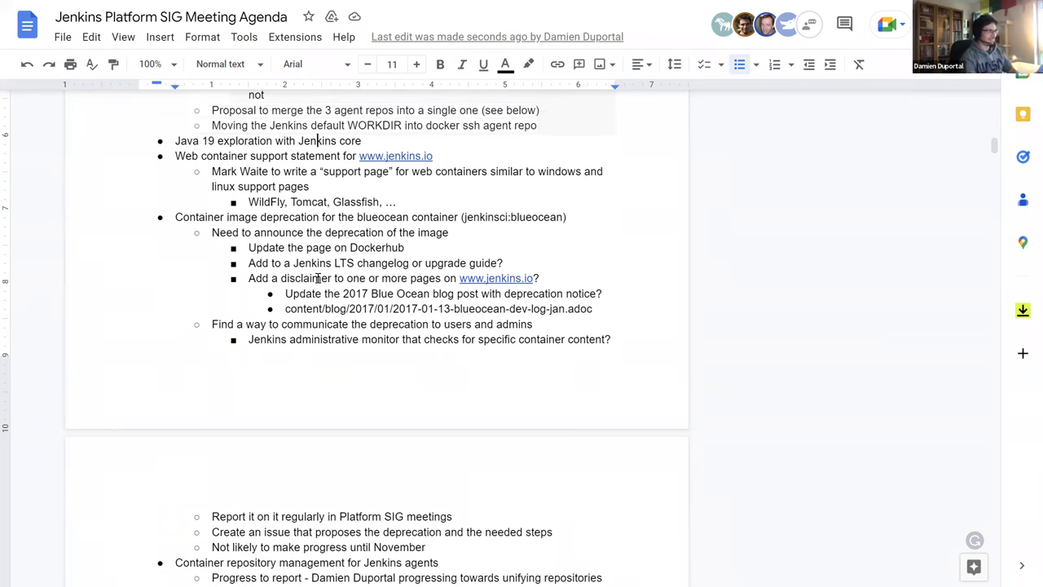
key(End)
key(Return)
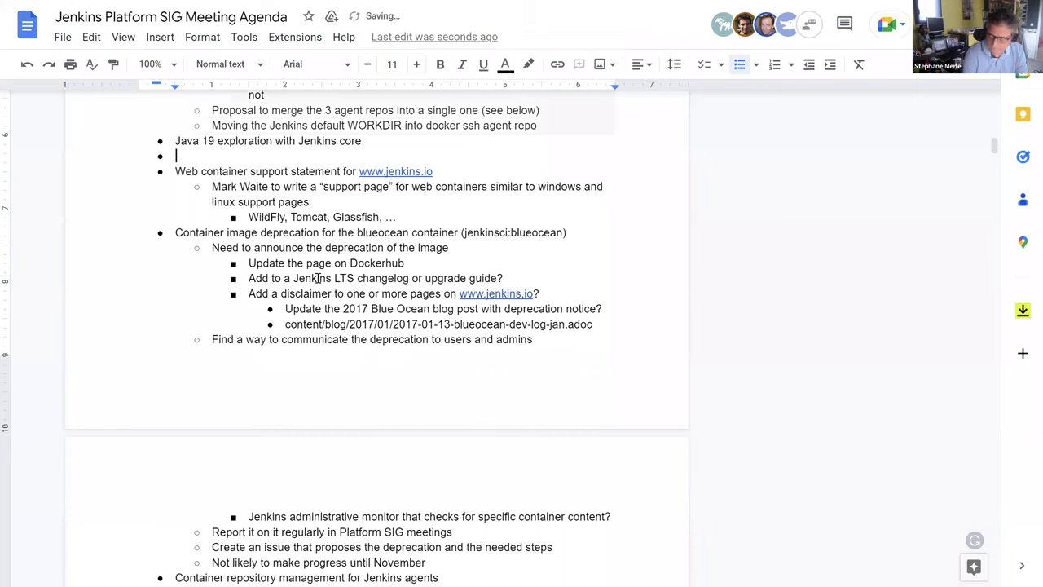
key(Caps_Lock)
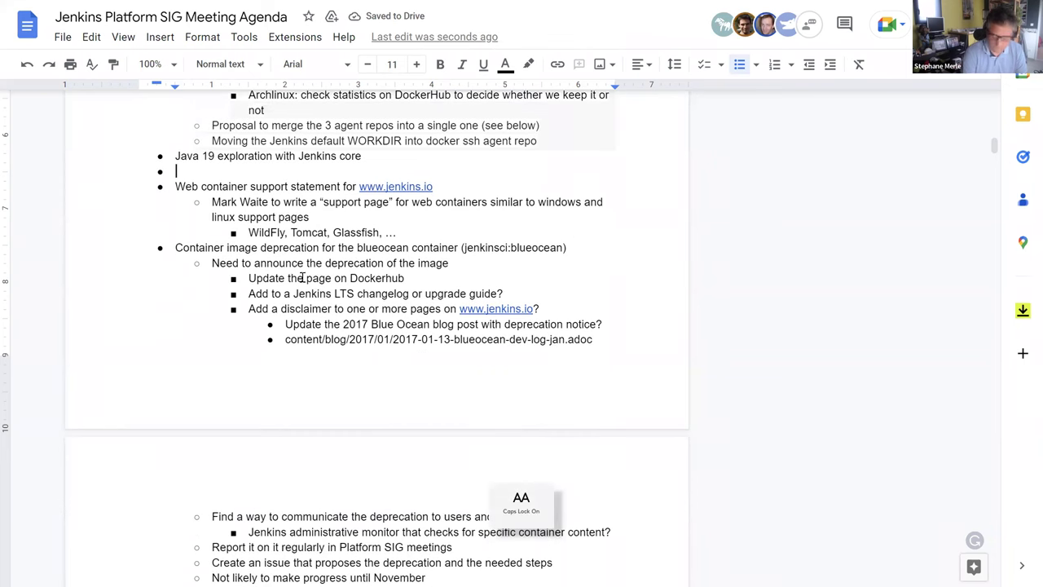
key(Tab)
key(Caps_Lock)
text(Stéphgan)
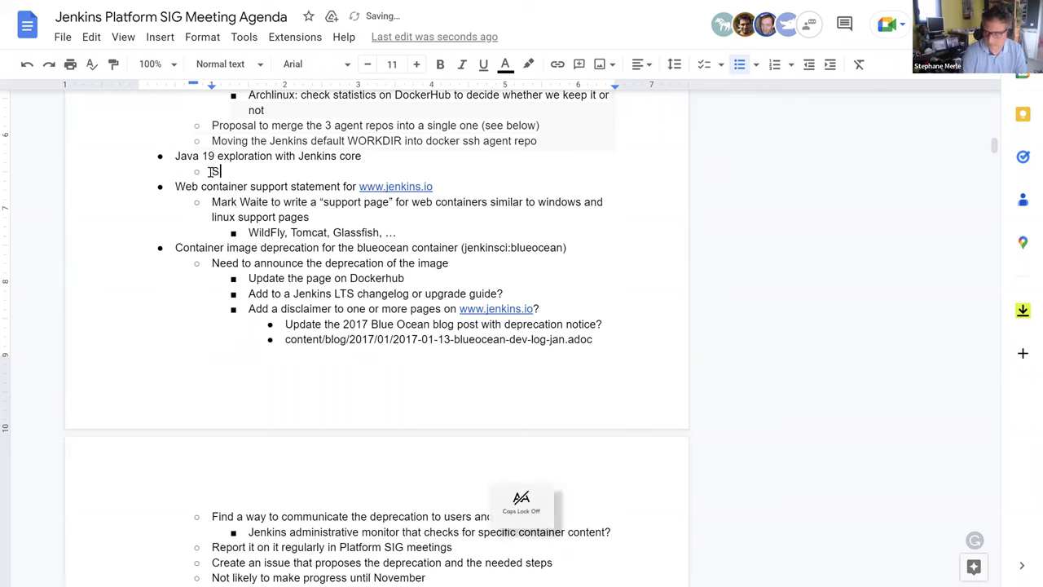
key(BackSpace)
key(BackSpace)
key(BackSpace)
text(ane is opening)
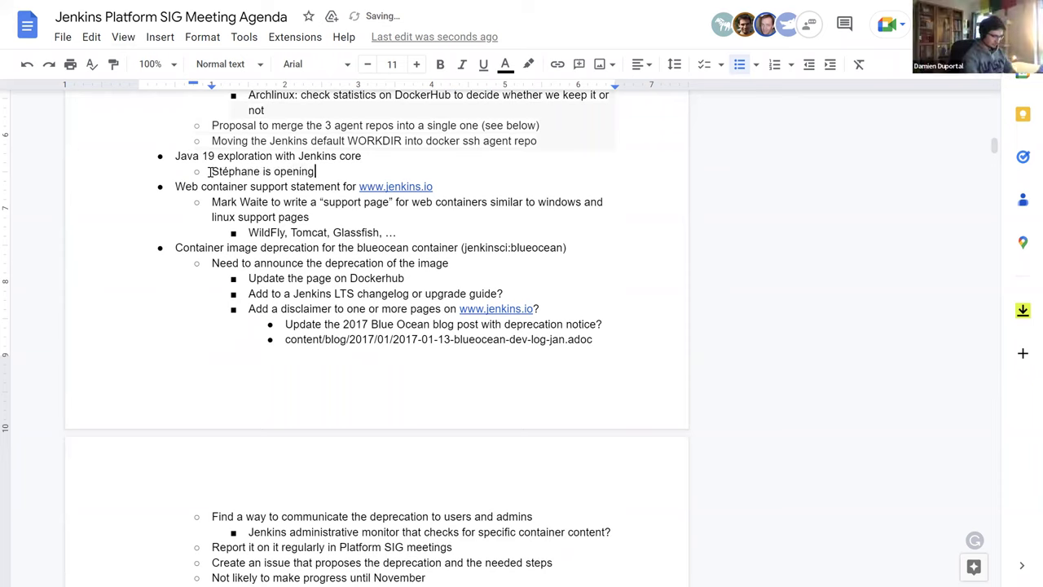
text( a he)
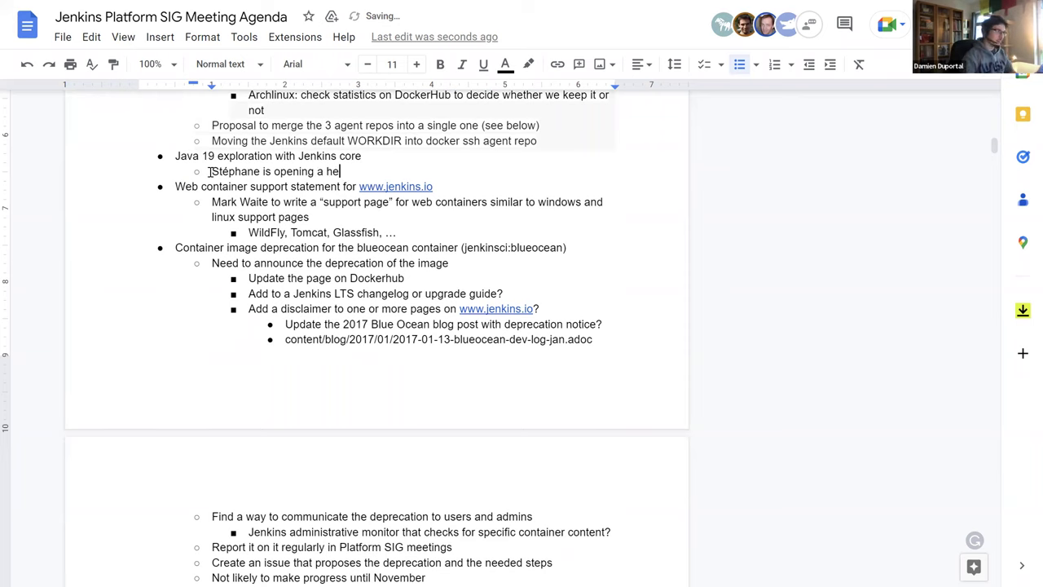
text(lpdesk )
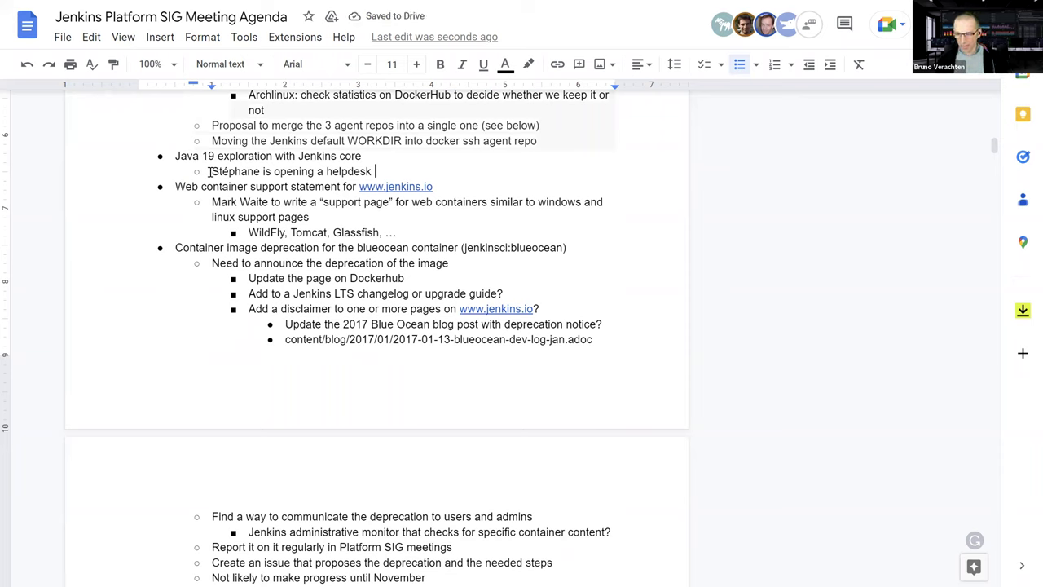
text(ticket)
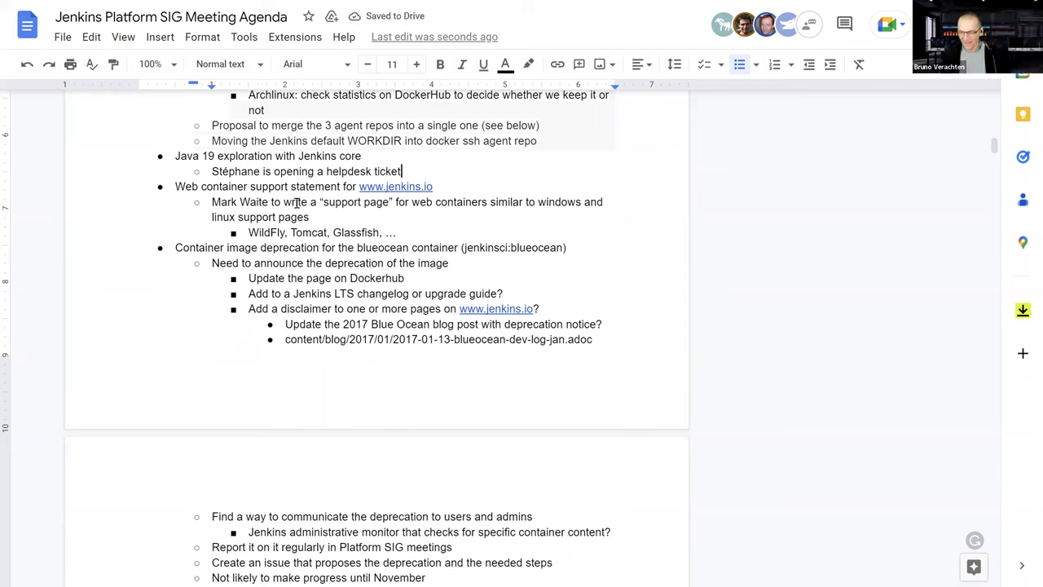
Delete the web container support statement item with its sub-bullets, keeping the blueocean container image deprecation item as a first-level bullet.
scroll(236, 209, up, 5)
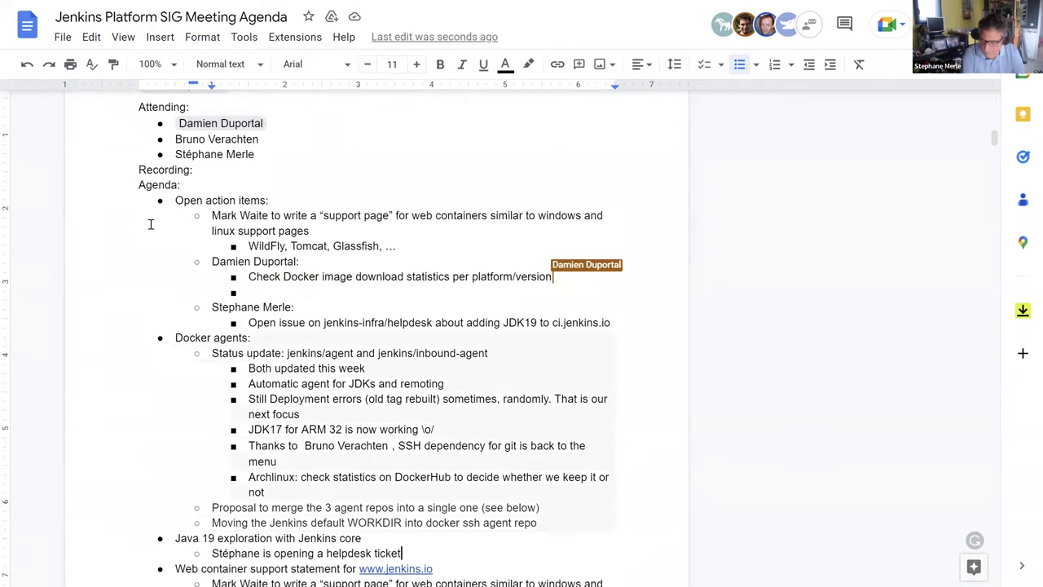
scroll(174, 269, down, 5)
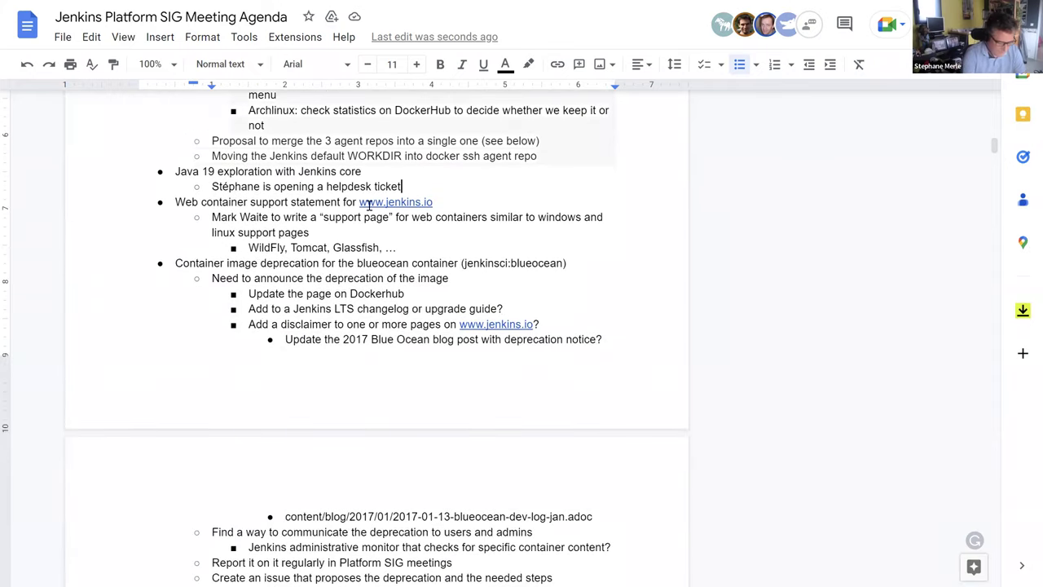
shift+click(445, 236)
shift+click(445, 240)
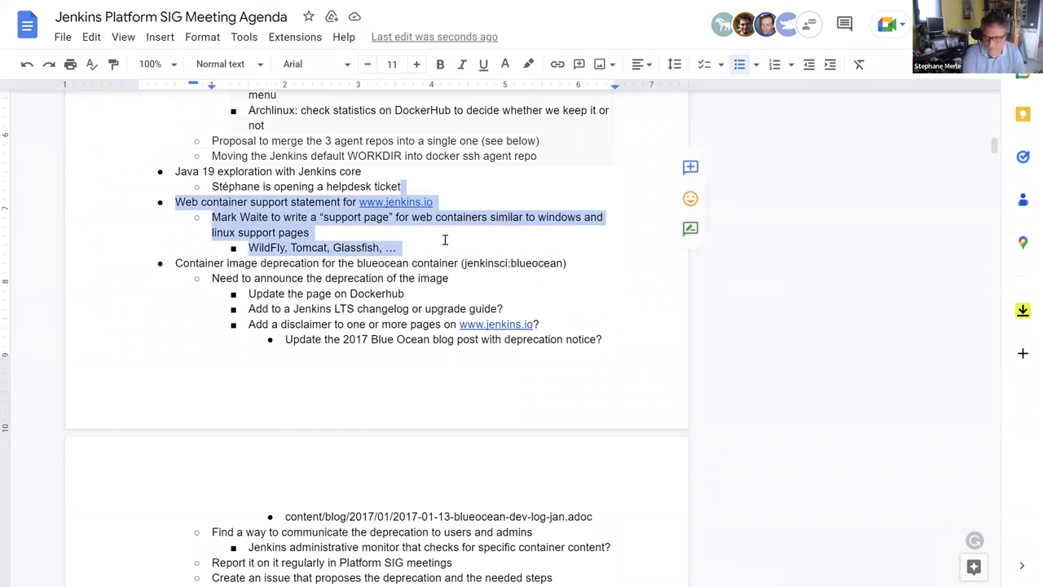
key(BackSpace)
key(Return)
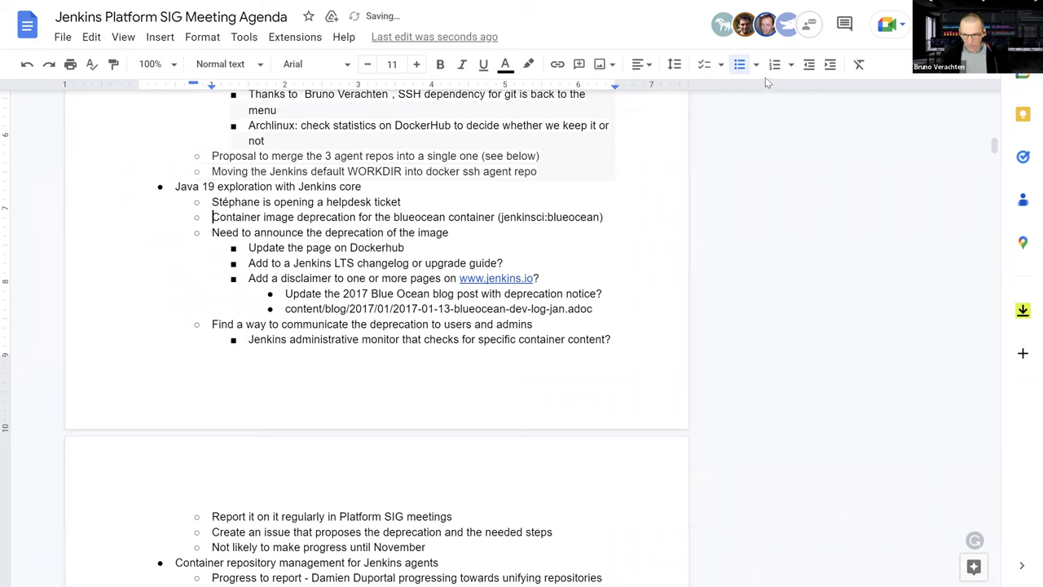
click(809, 69)
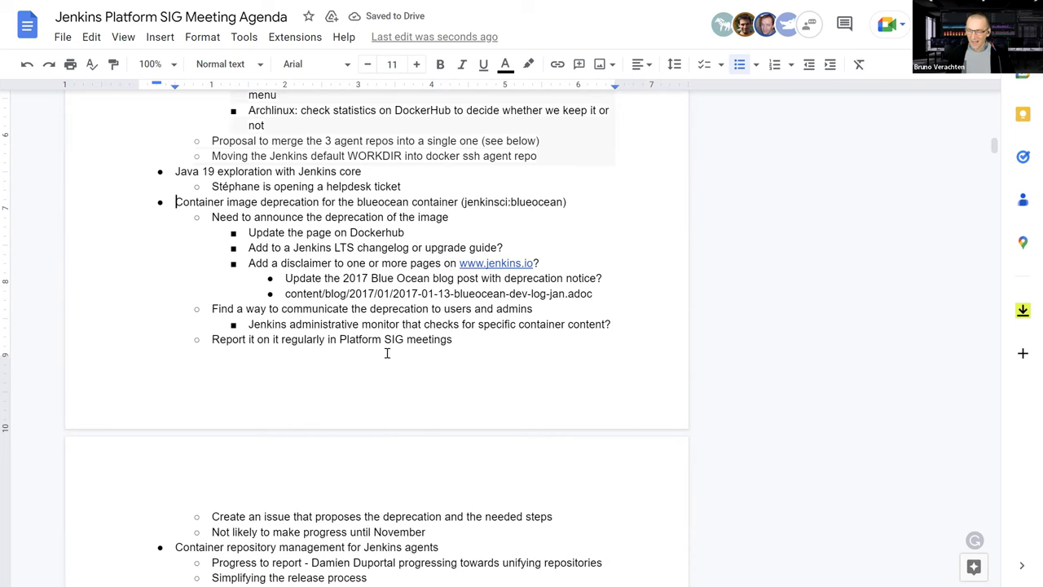
Add a first sub-bullet under the blueocean deprecation item with the attendee's first name followed by "proposes to update the image a very last time,".
scroll(387, 353, down, 1)
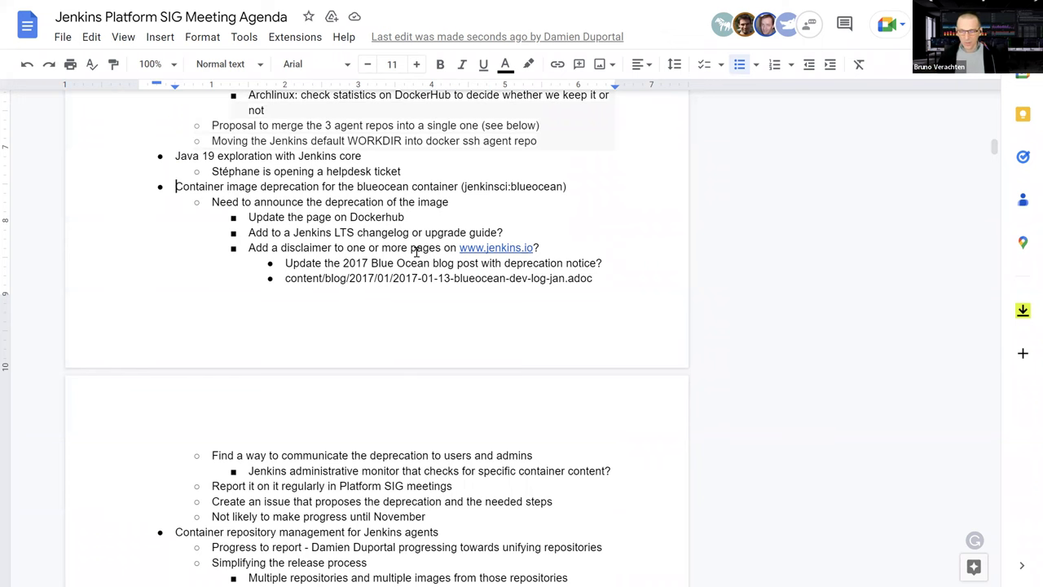
scroll(410, 272, down, 5)
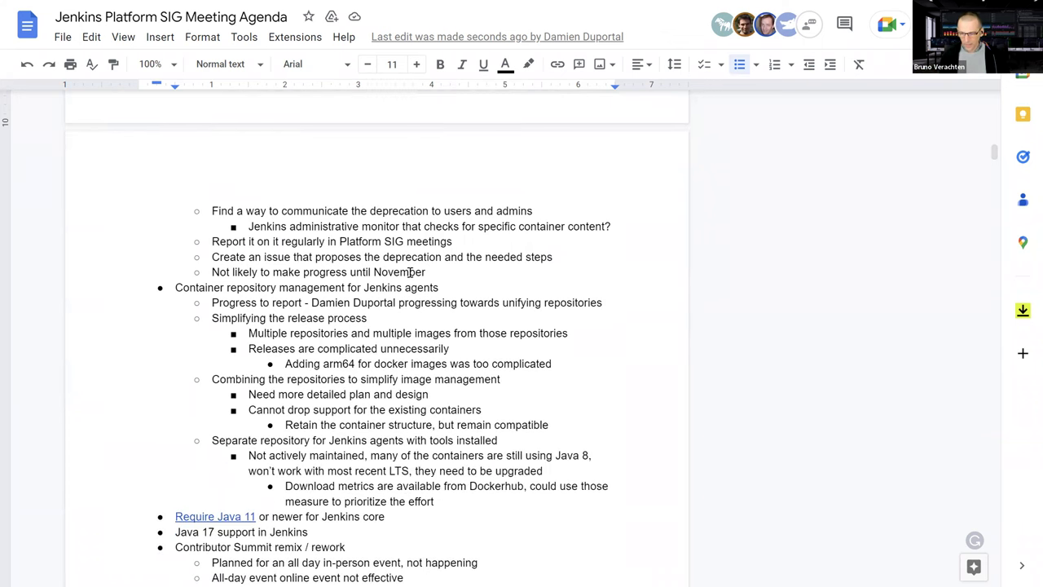
scroll(410, 273, down, 3)
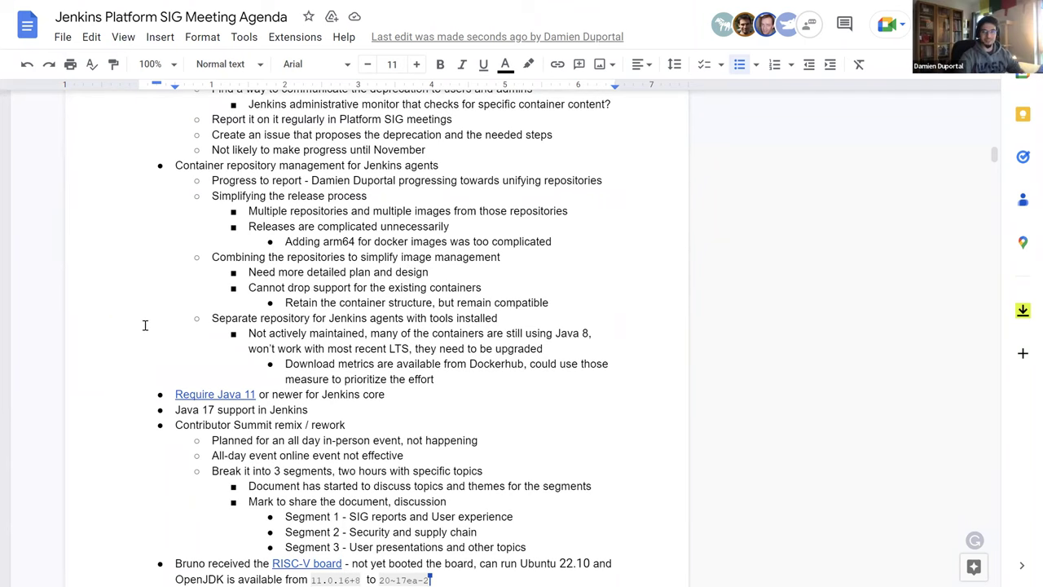
scroll(143, 327, up, 5)
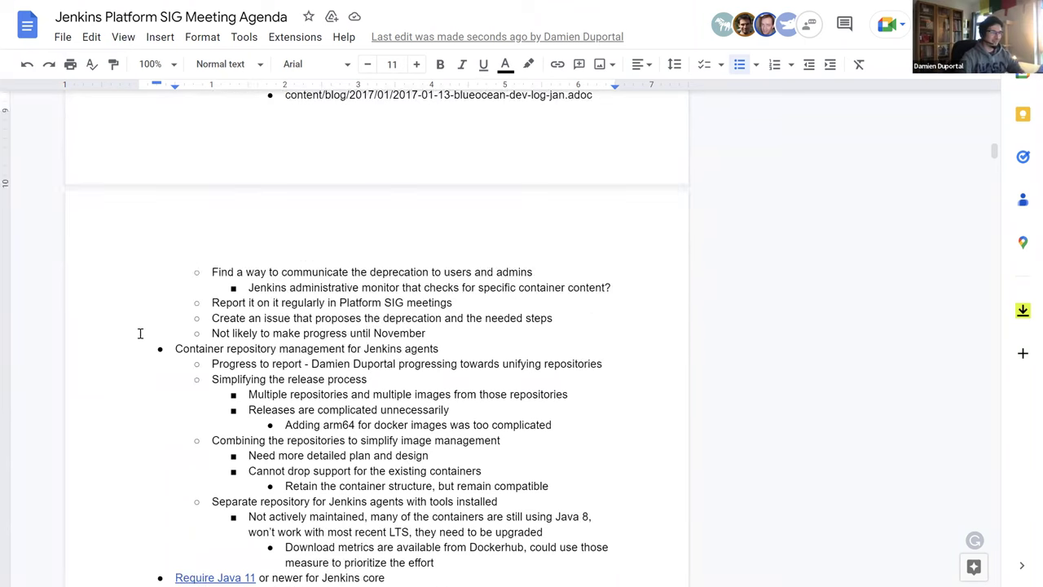
scroll(137, 334, up, 1)
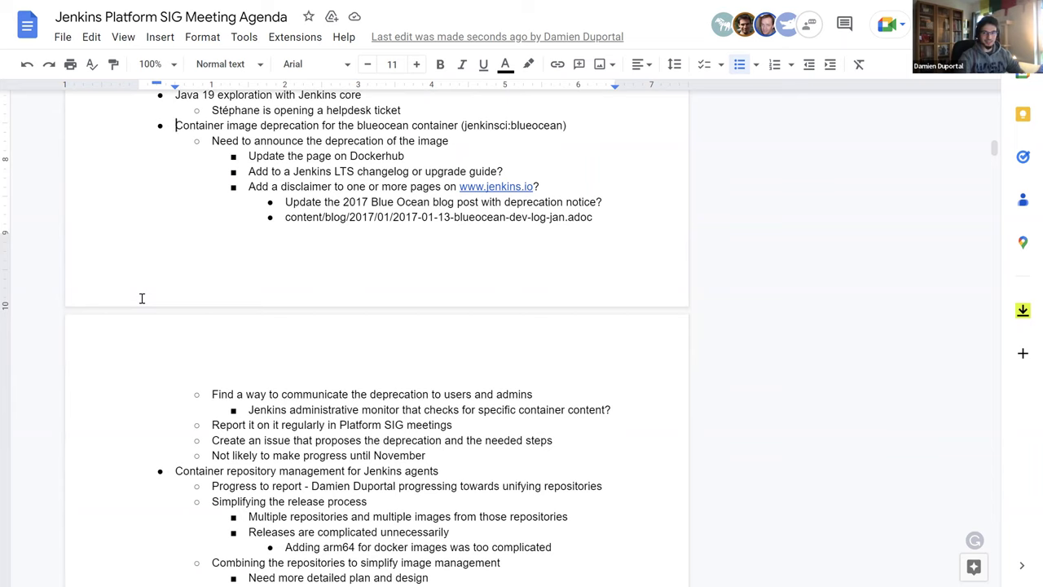
double_click(578, 125)
key(Return)
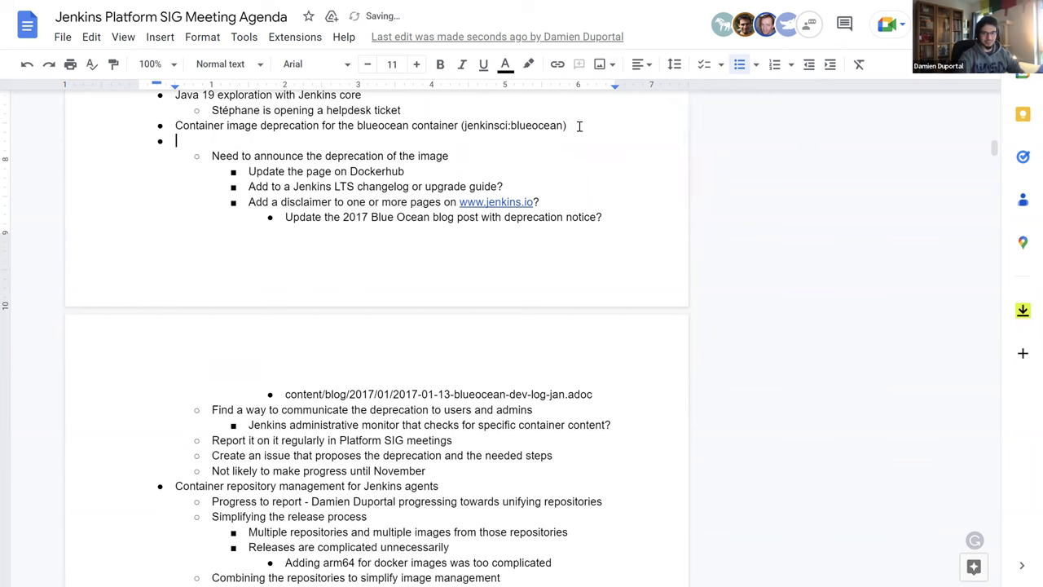
click(826, 70)
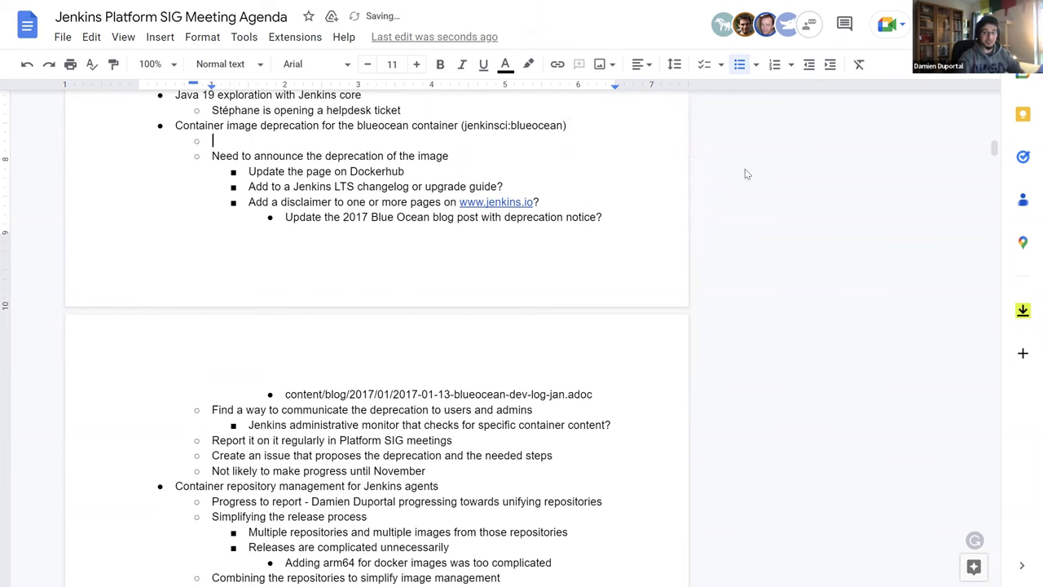
text(Damien proposes )
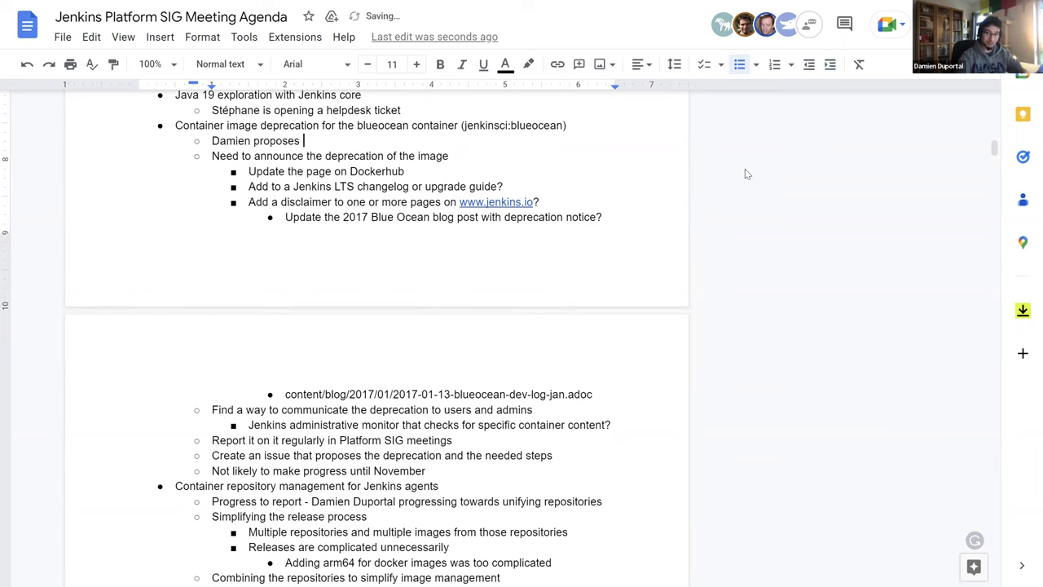
text(to update th)
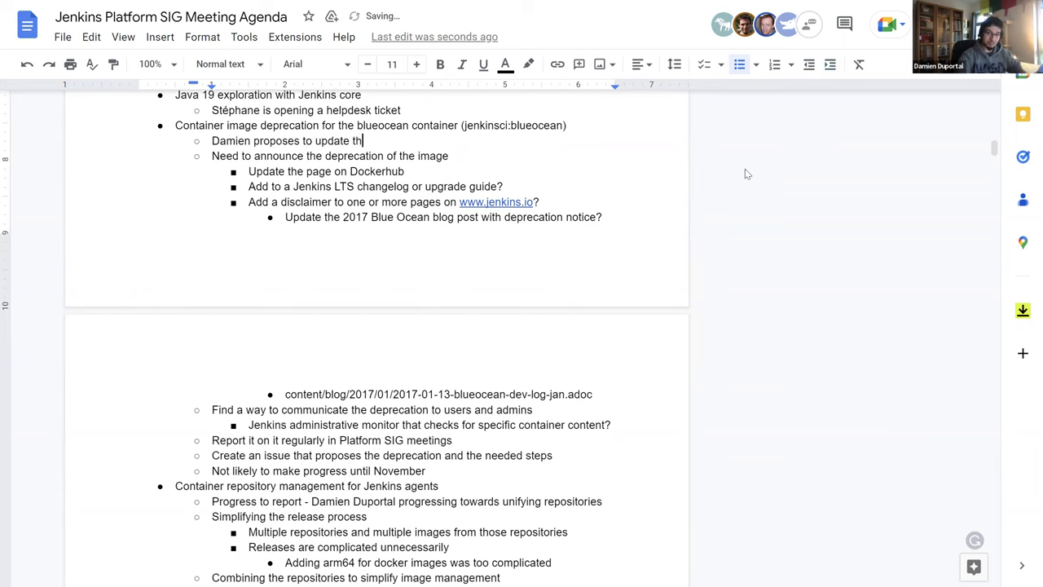
text(e image a)
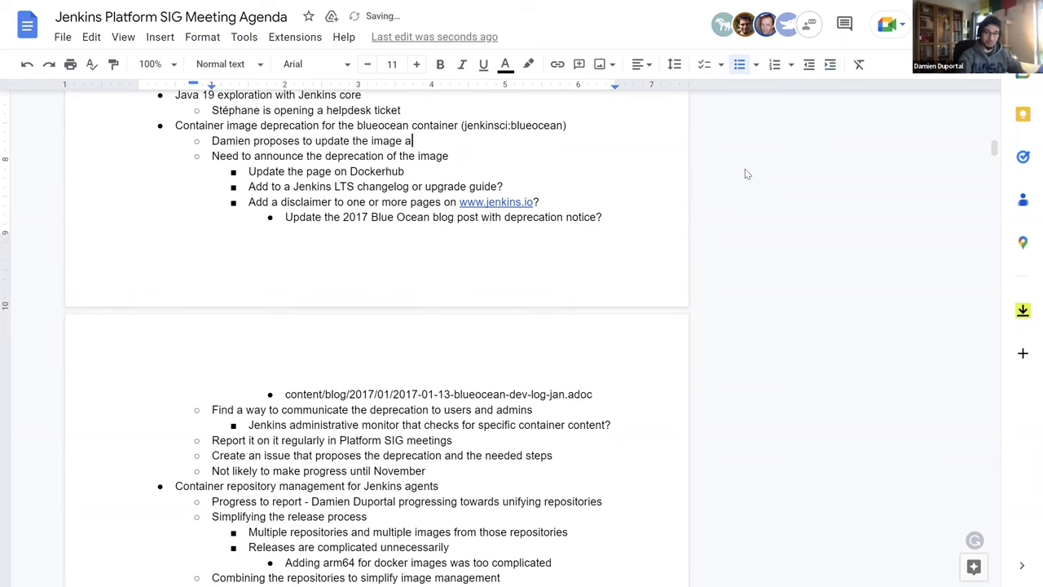
text( very last time, )
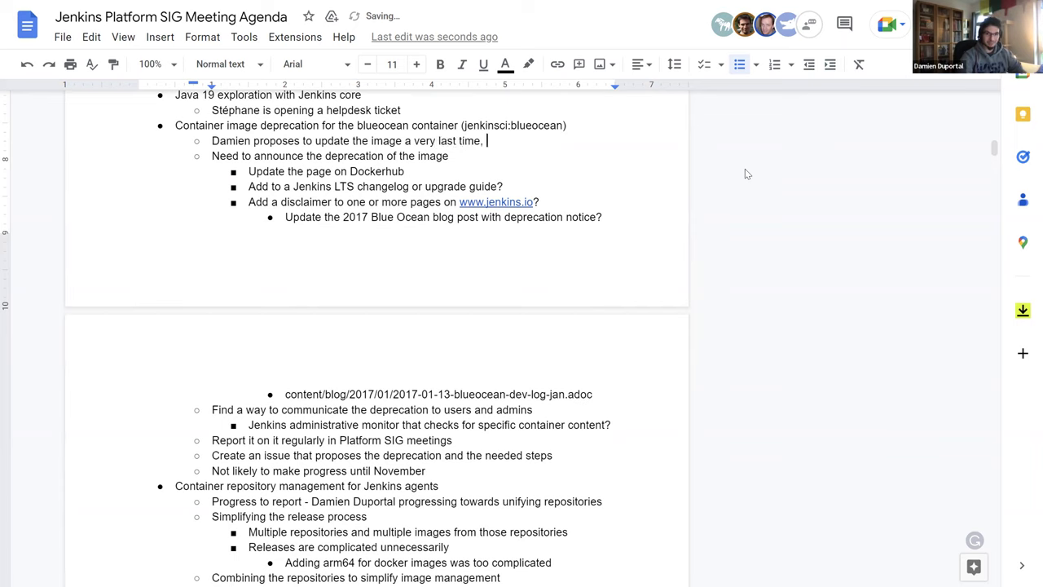
Continue the proposal sub-bullet with "with a 10 seconds sleep at the very beginning in the entrypoint".
text(with a 10 )
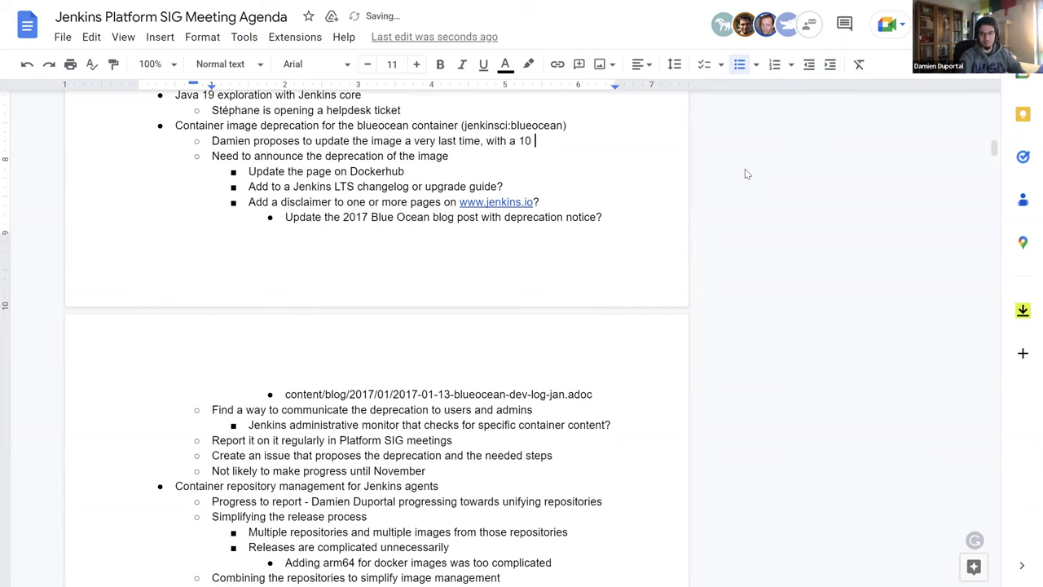
text(seconds)
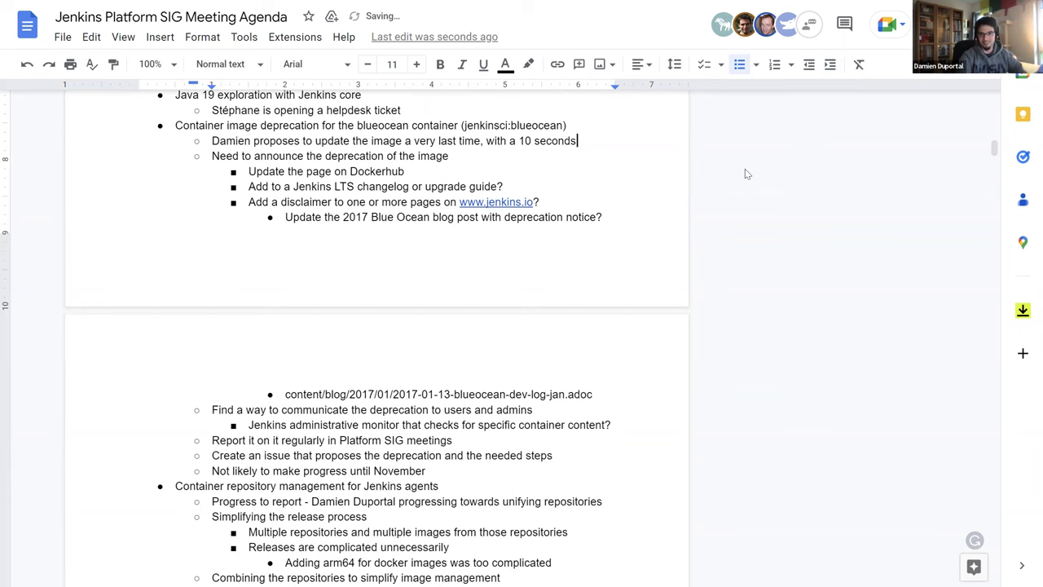
text( sleep at )
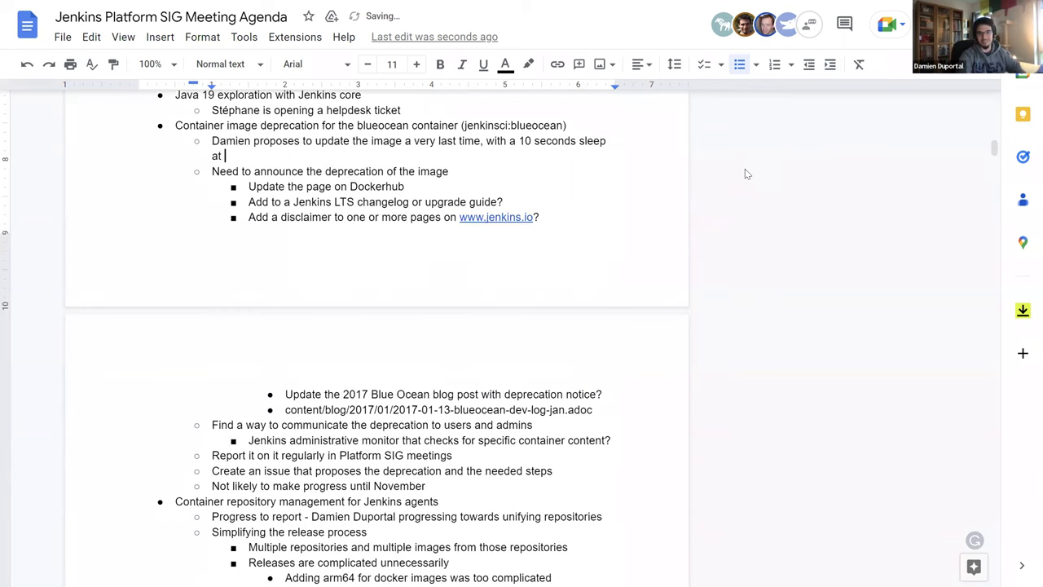
text(the very beginning)
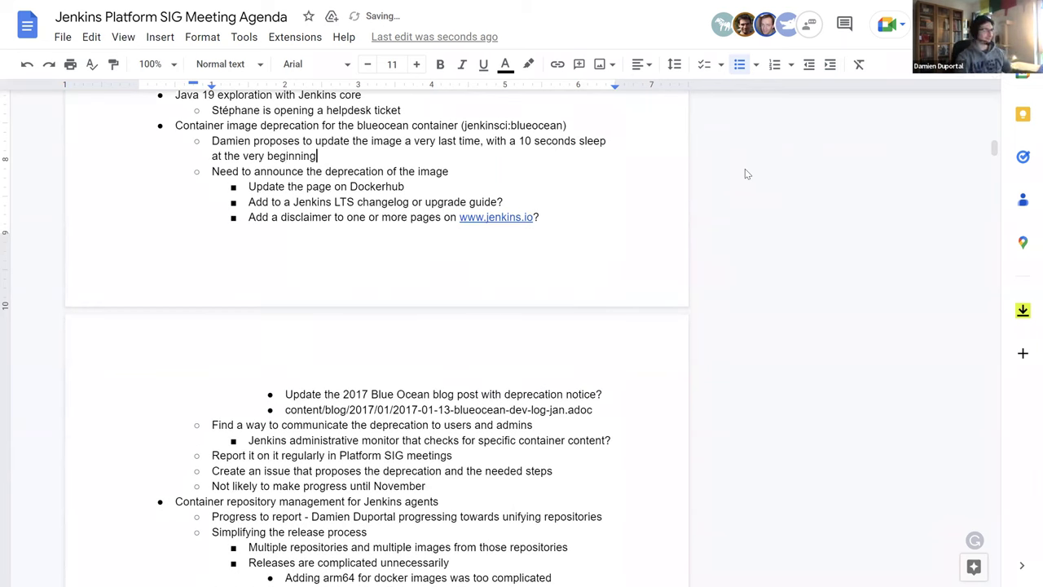
text( in the entrypo)
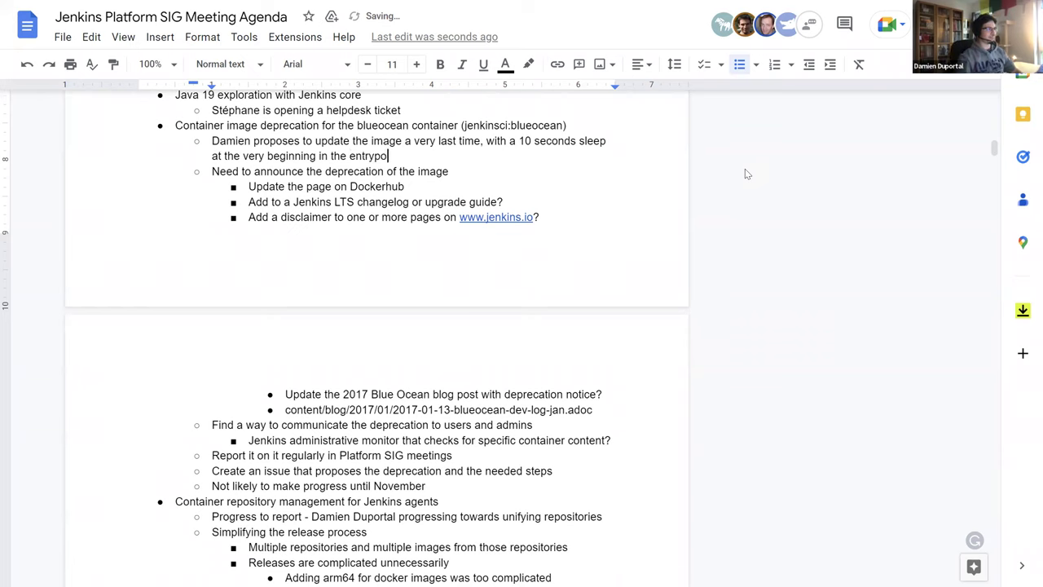
Complete the proposal sub-bullet with ", then a very informative message giving the status, and then another round of 10 seconds waiting".
text(int, then a er)
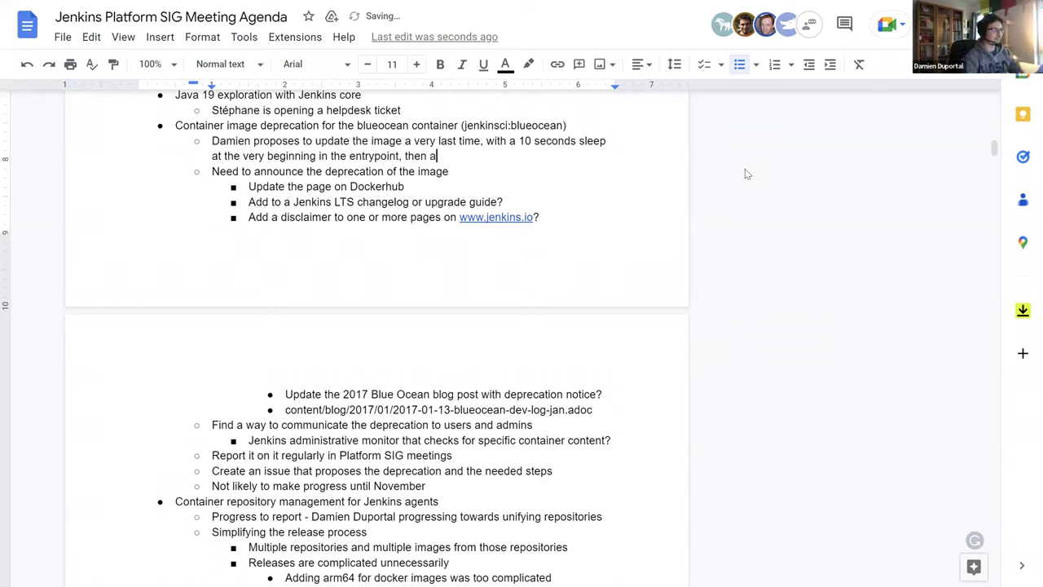
key(BackSpace)
key(BackSpace)
text(very infr)
key(BackSpace)
text(ormati)
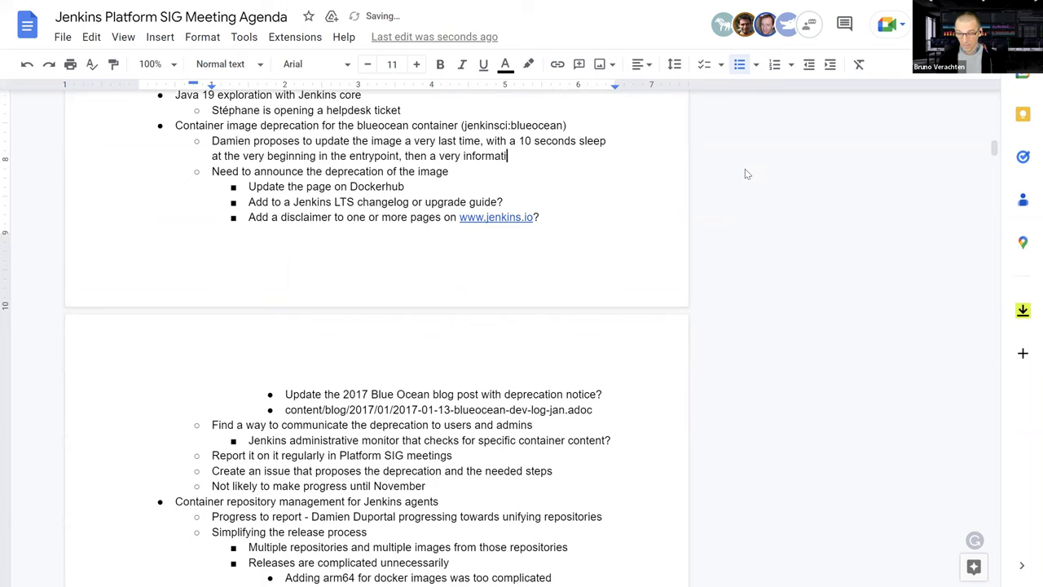
text(ve message )
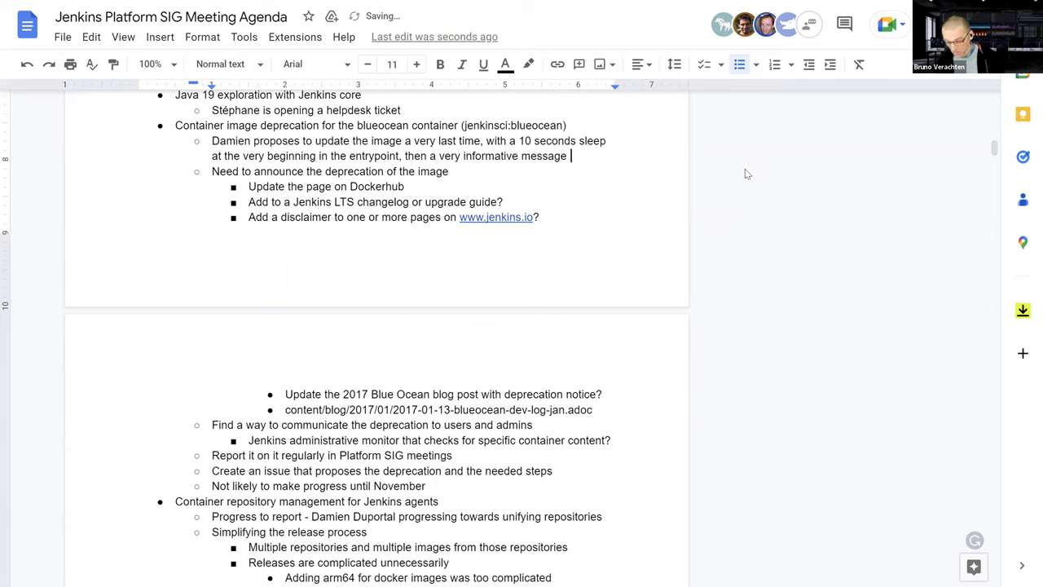
text(giving the sta)
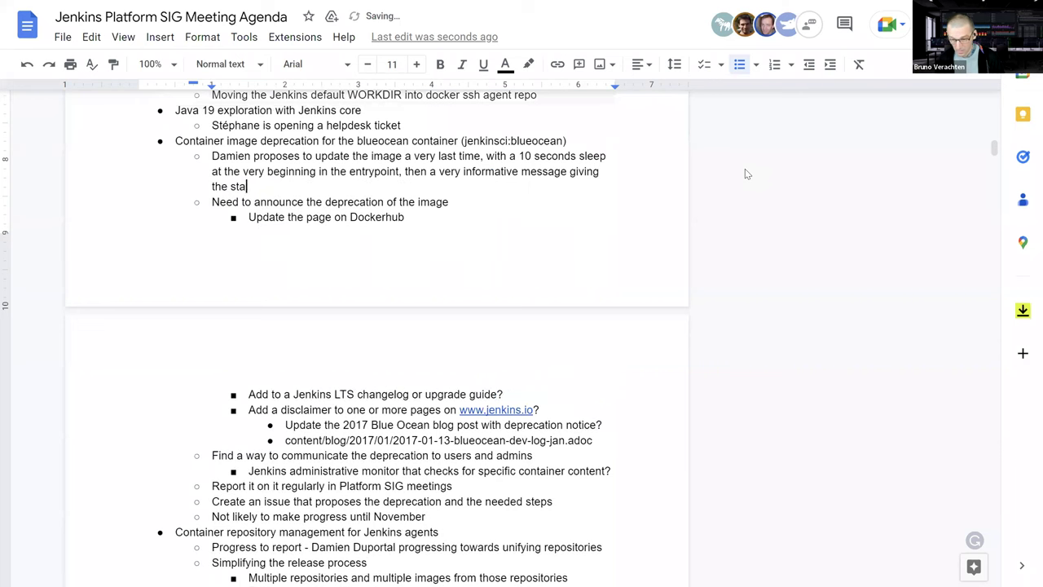
text(tus, and then ano)
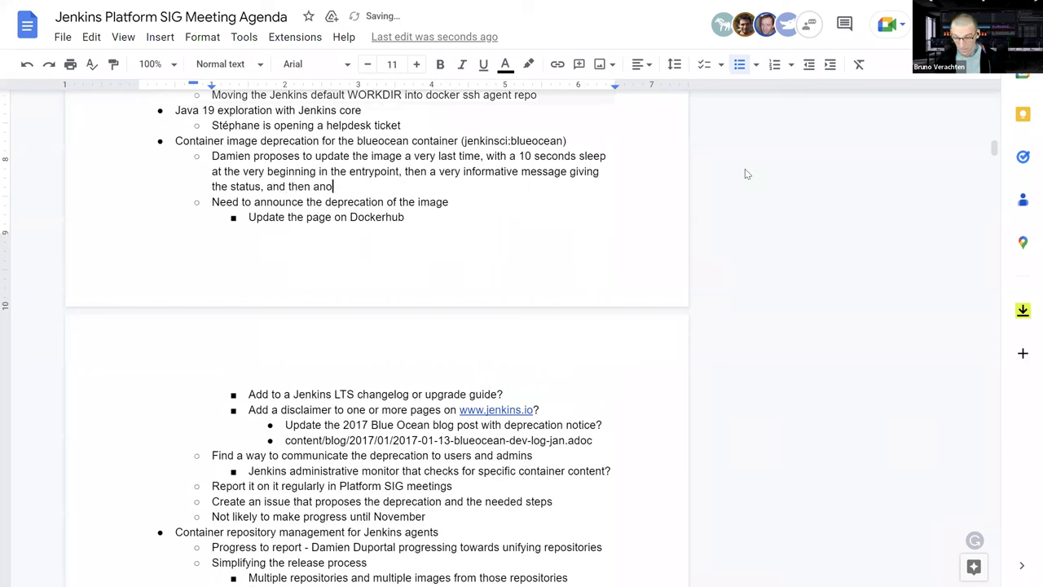
text(ther round of )
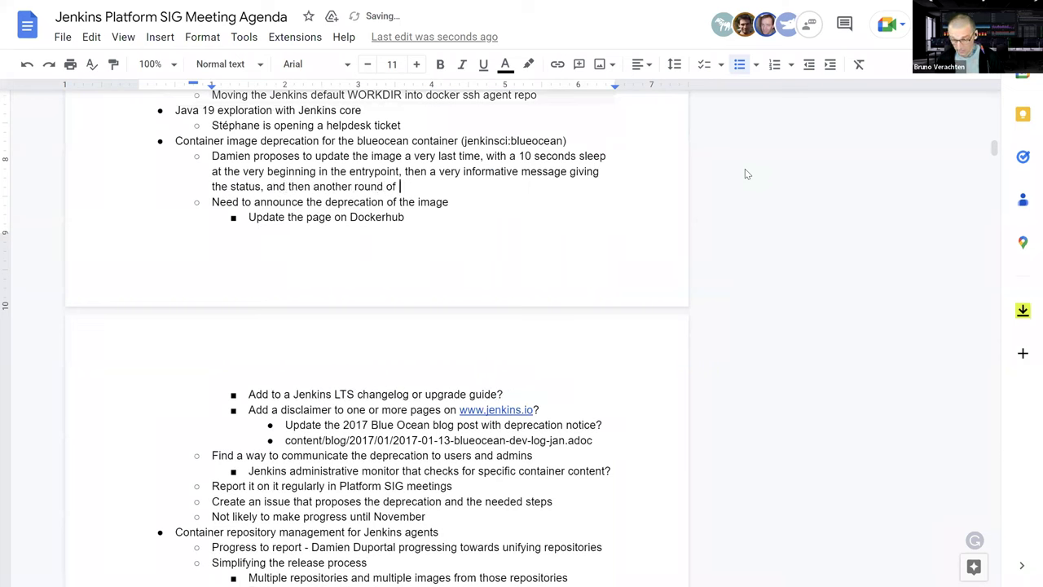
text(10se)
key(BackSpace)
key(BackSpace)
text(seconds waiting)
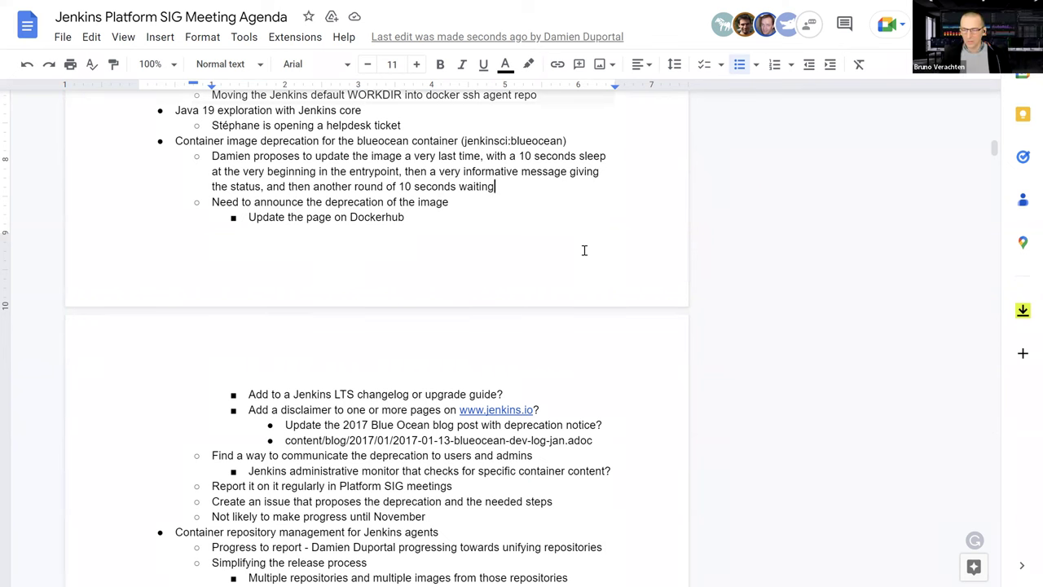
Review the remaining Nov 18, 2022 items from container repository management through Java support, the Contributor Summit and the RISC-V board.
scroll(583, 250, down, 5)
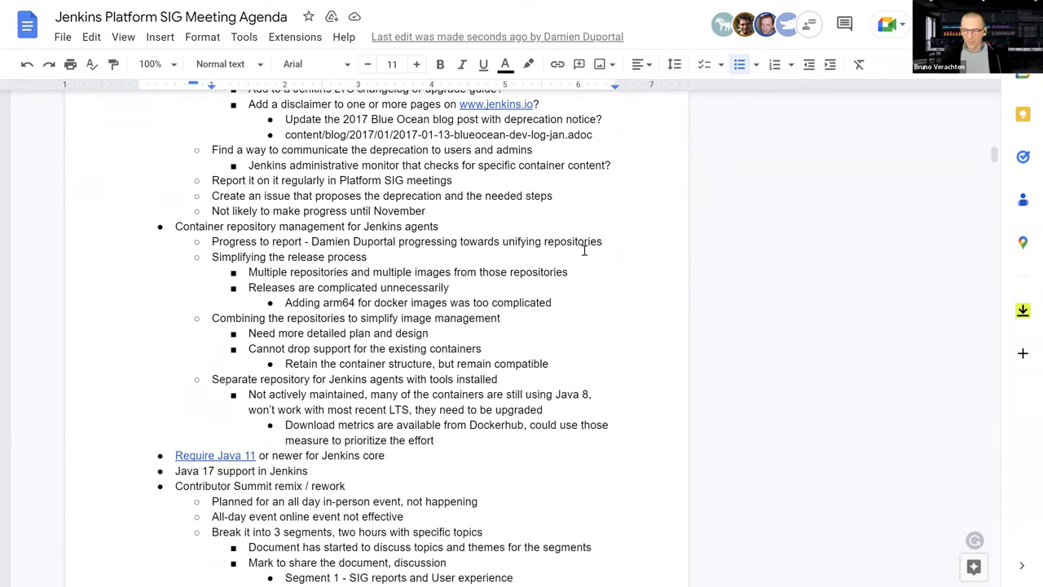
scroll(584, 251, down, 2)
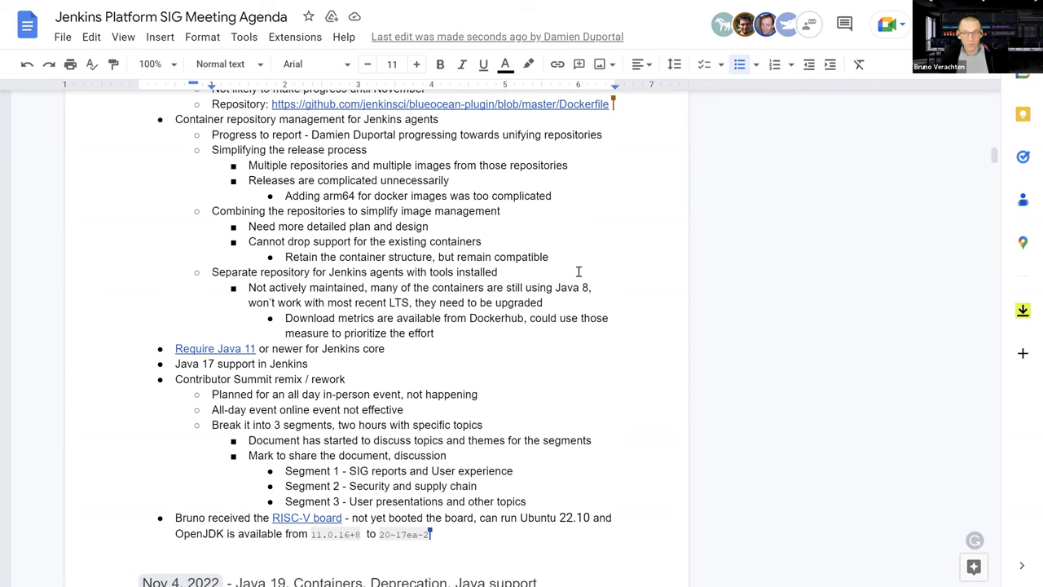
scroll(424, 392, down, 1)
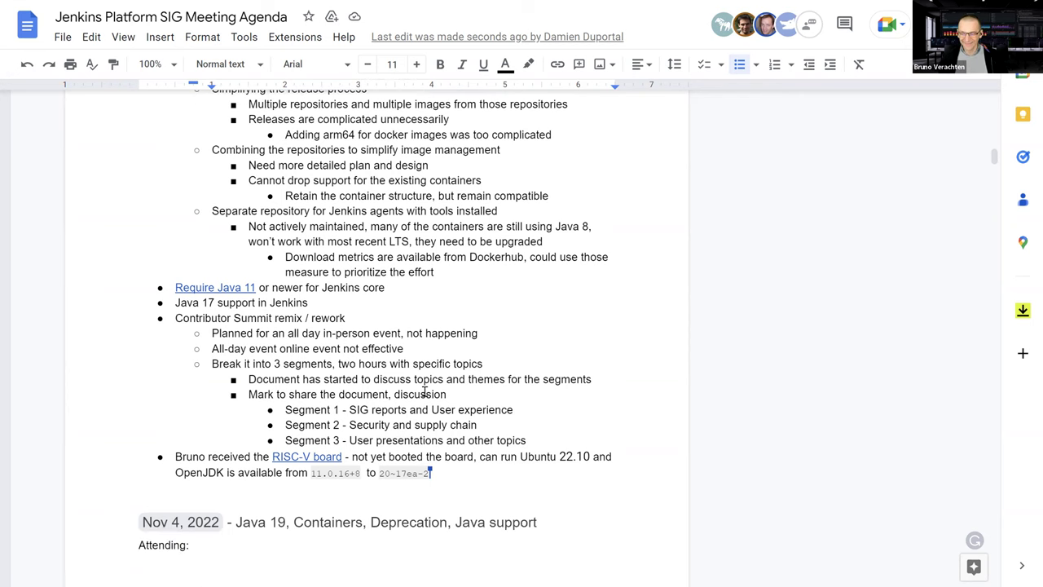
scroll(426, 383, down, 1)
scroll(443, 311, down, 1)
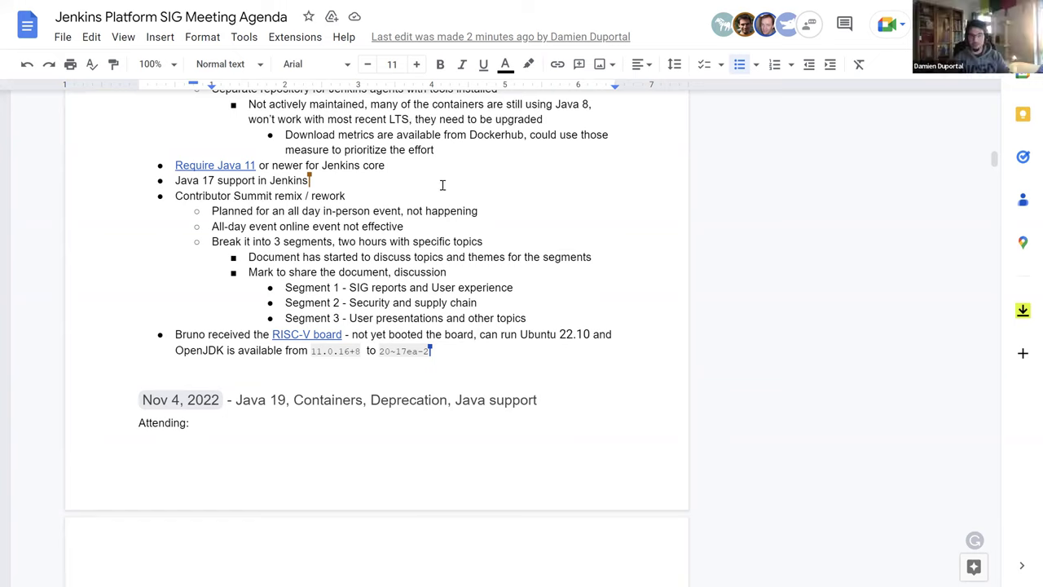
scroll(444, 185, down, 1)
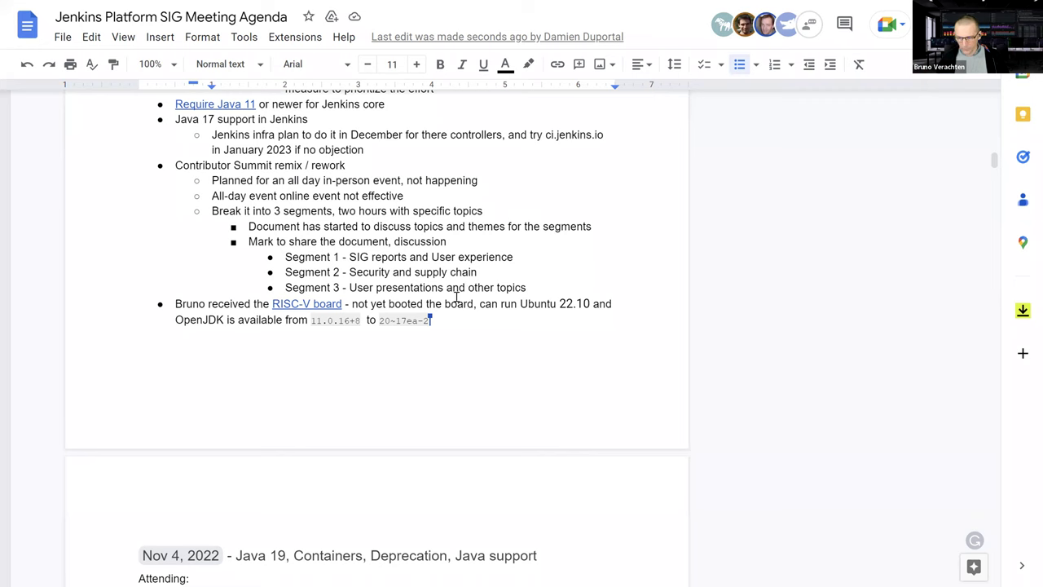
scroll(456, 297, down, 1)
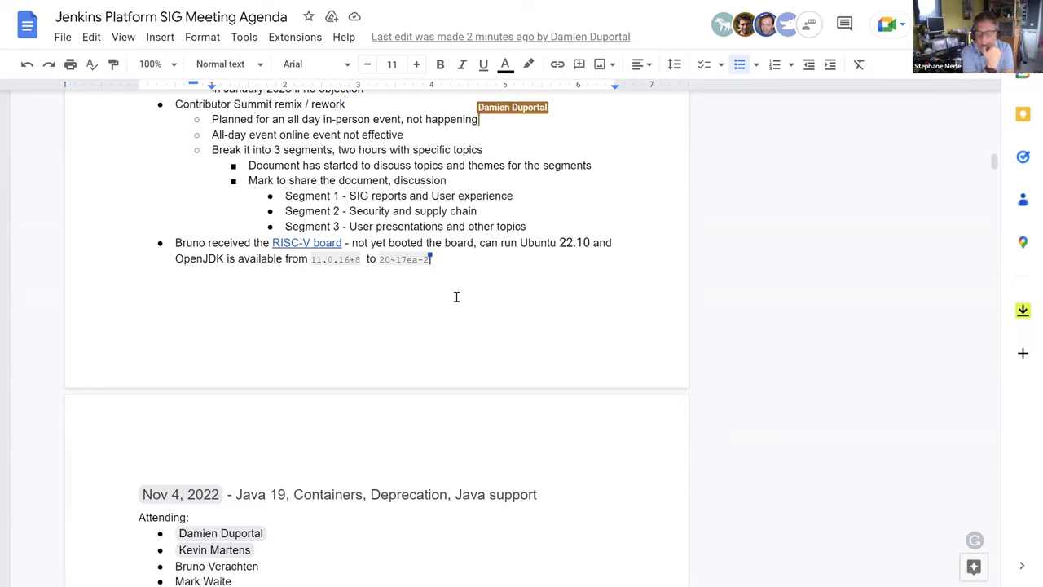
Link the words "helpdesk ticket" under "Java 19 exploration with Jenkins core" to the copied ticket URL.
scroll(492, 318, up, 5)
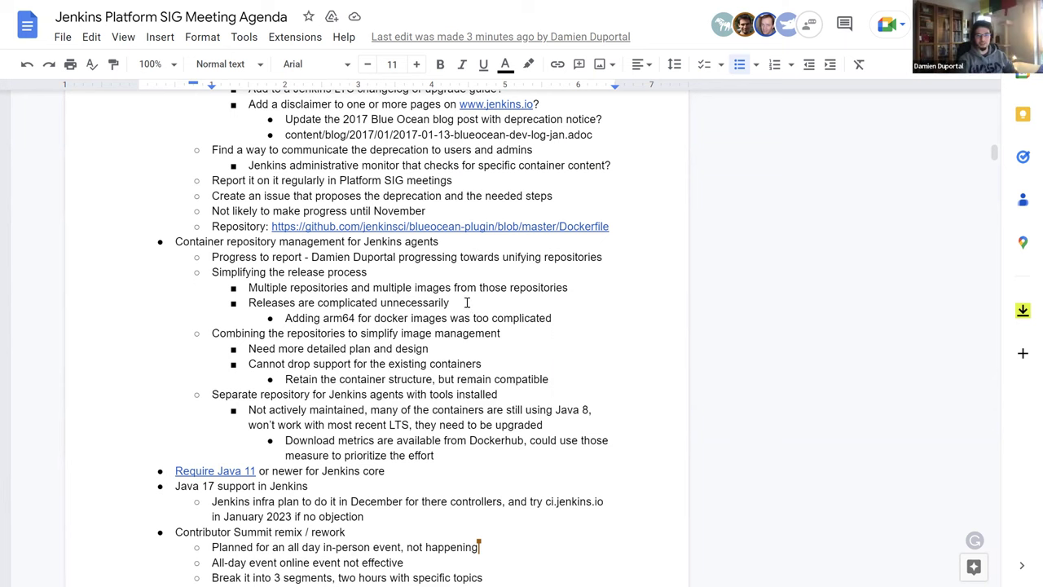
scroll(440, 299, up, 4)
scroll(422, 301, up, 1)
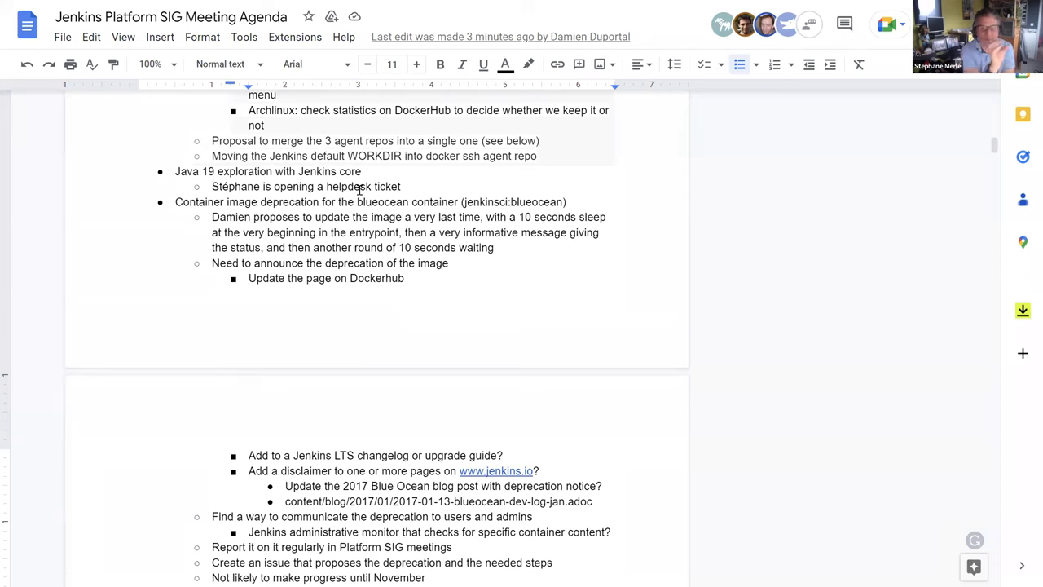
drag(327, 185, 401, 185)
key(ctrl+k)
key(ctrl+v)
key(Return)
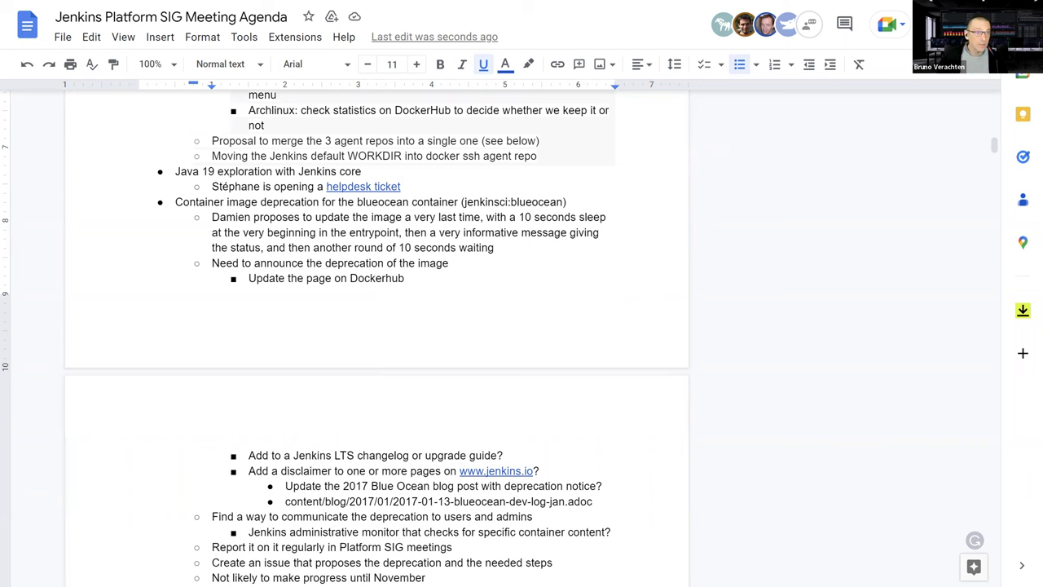
Append "13th and 14th of December" to the "Contributor Summit remix / rework" item.
scroll(346, 281, down, 10)
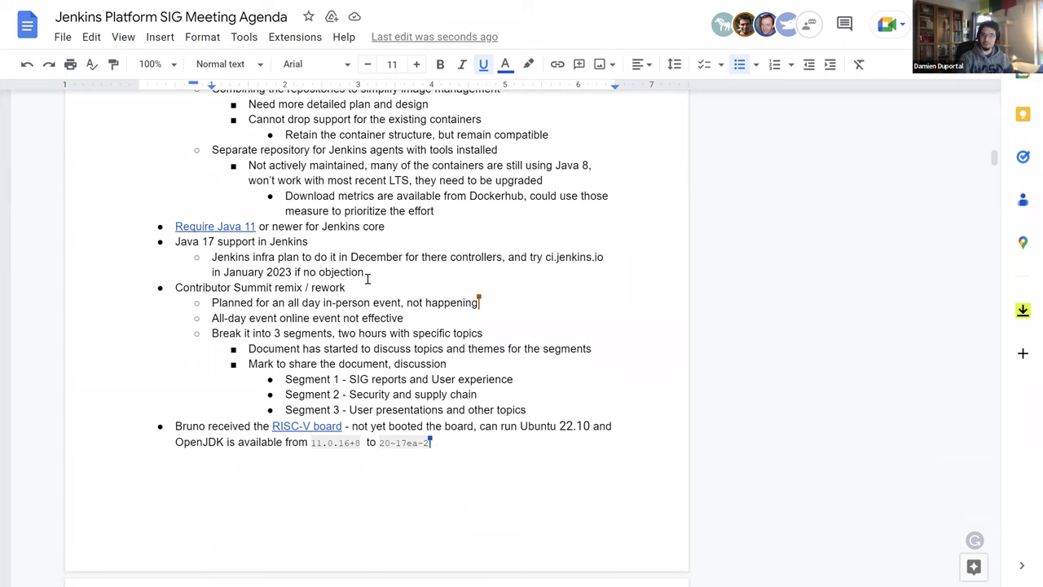
click(358, 283)
text(13)
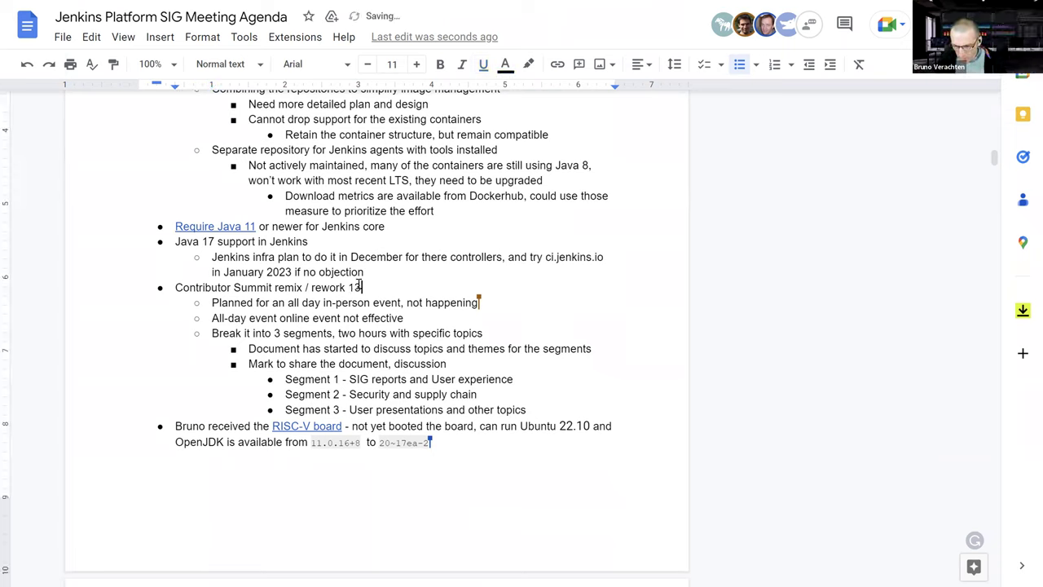
text(th and )
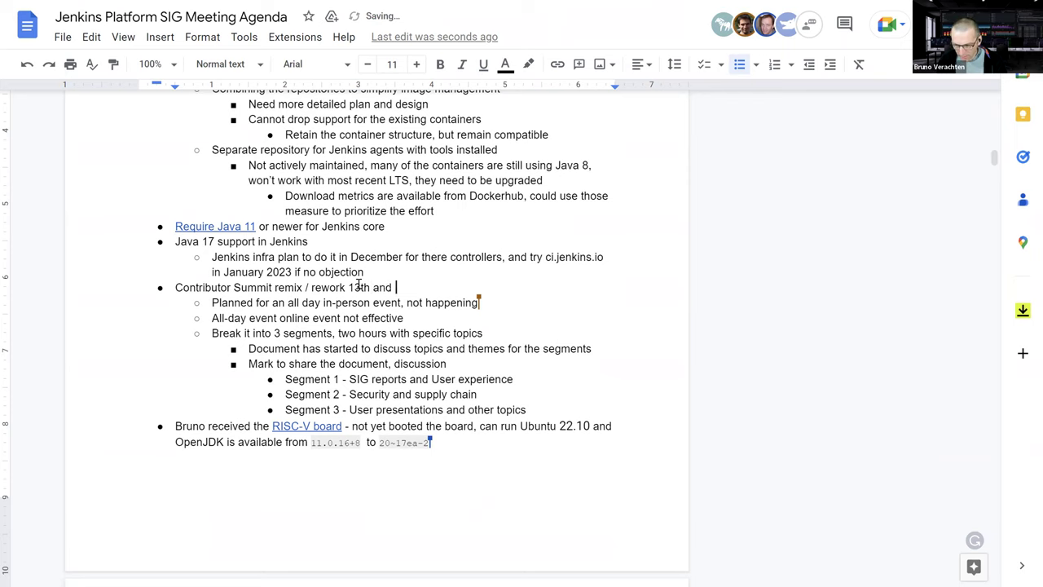
text(14th of December)
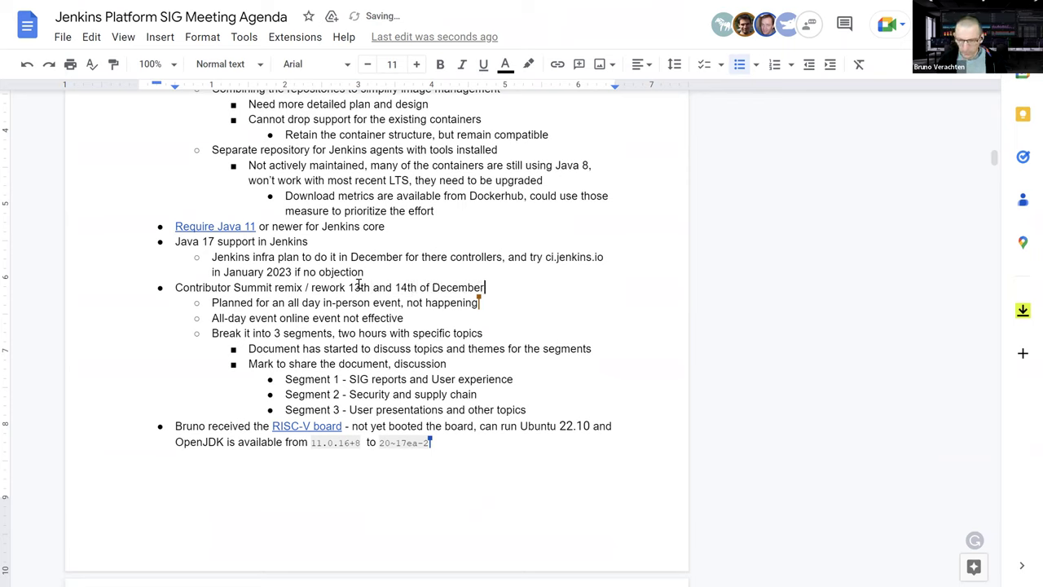